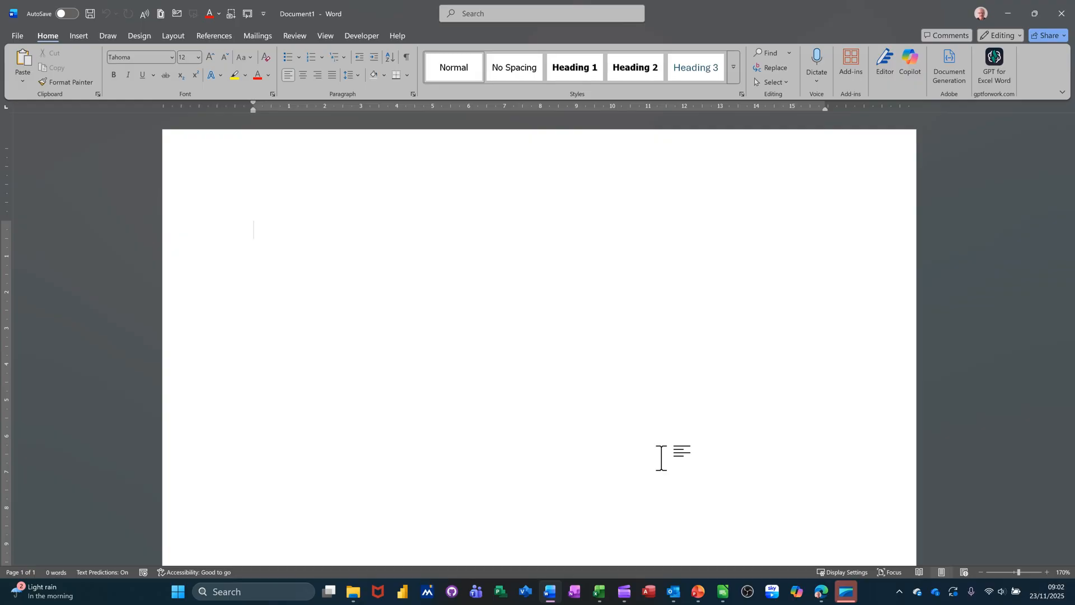
# Step: Fill the blank document with sample paragraphs and save the first paragraph as an AutoText entry named Start in the General category
pyautogui.write('=')
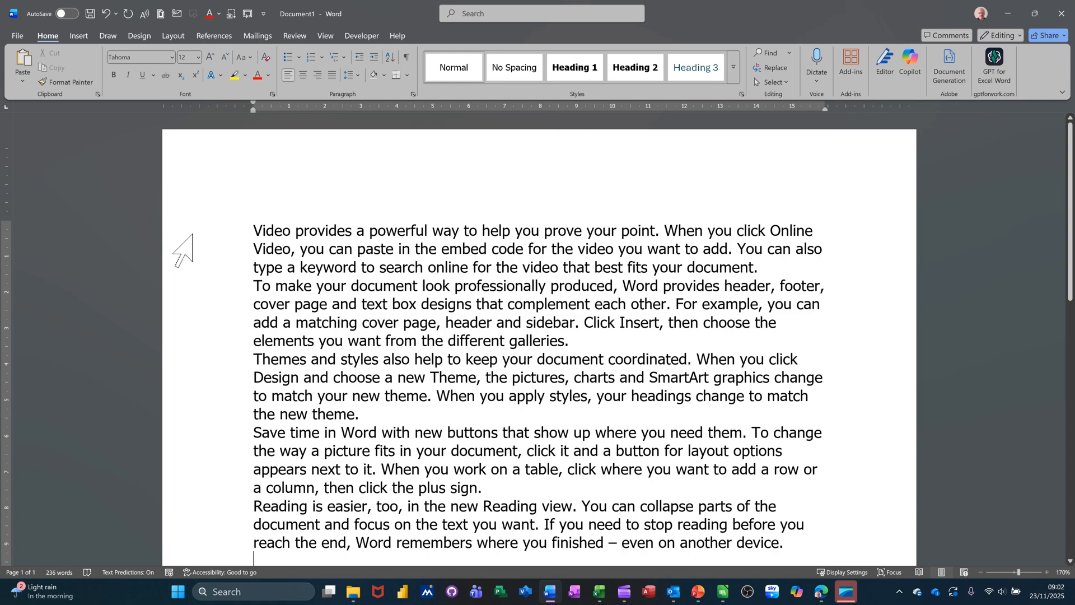
pyautogui.doubleClick(224, 246)
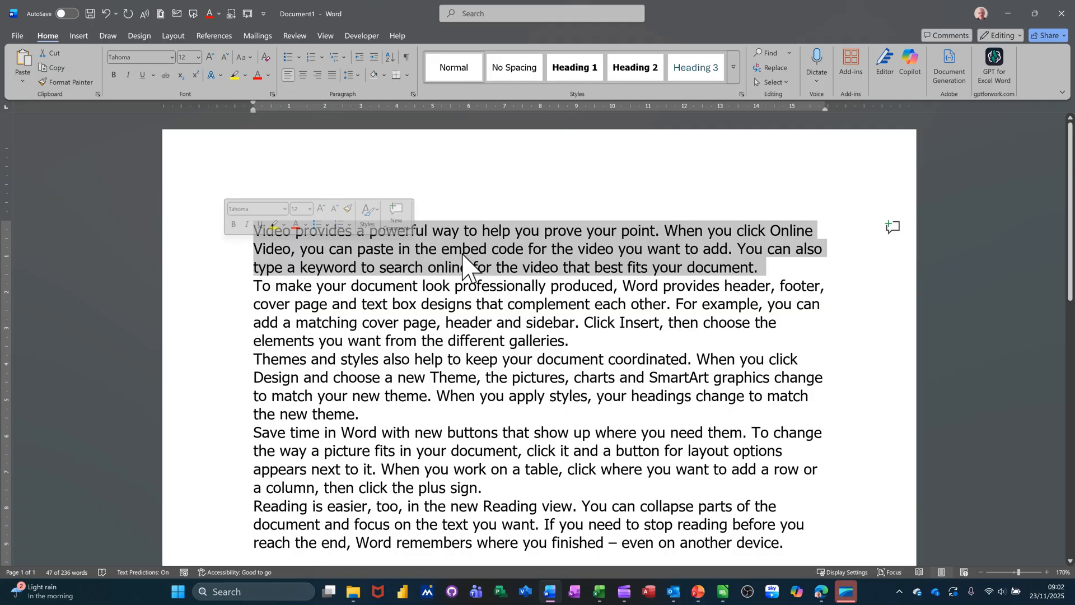
pyautogui.click(78, 37)
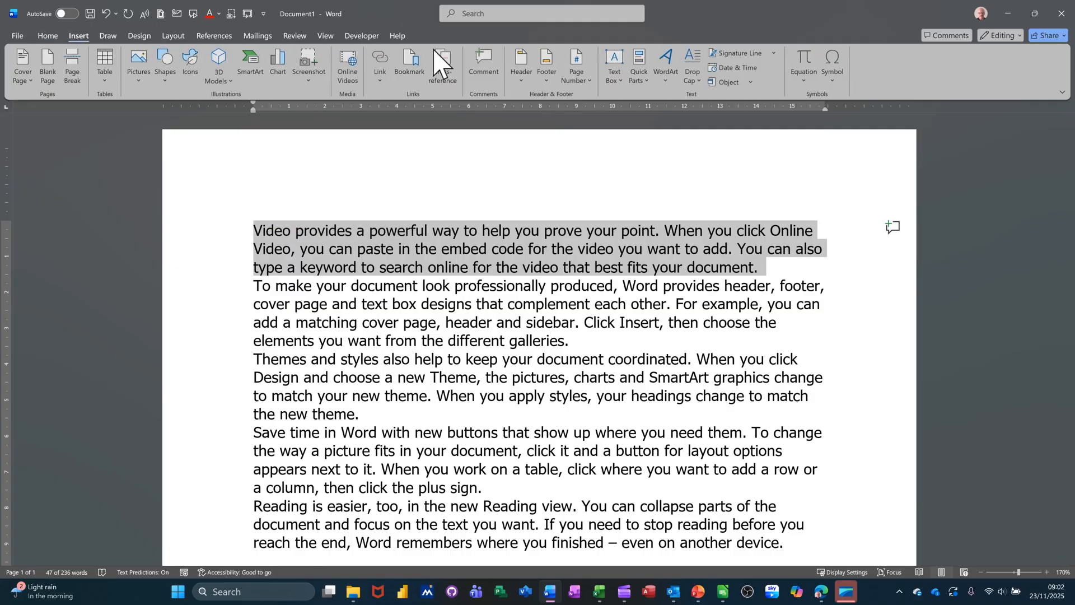
pyautogui.click(644, 77)
pyautogui.moveTo(655, 104)
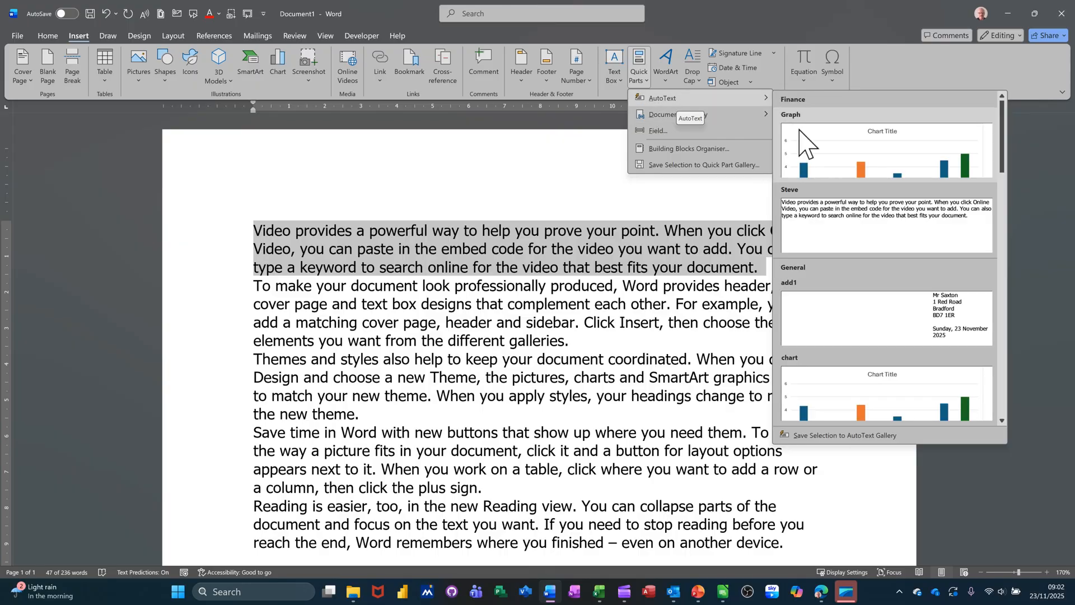
pyautogui.click(815, 436)
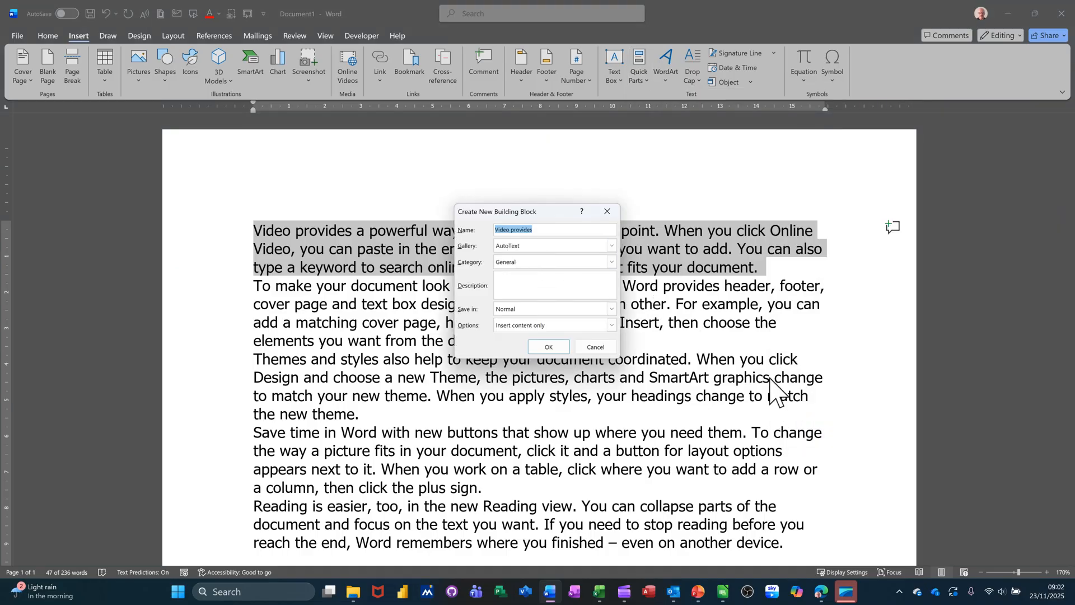
pyautogui.write('Start')
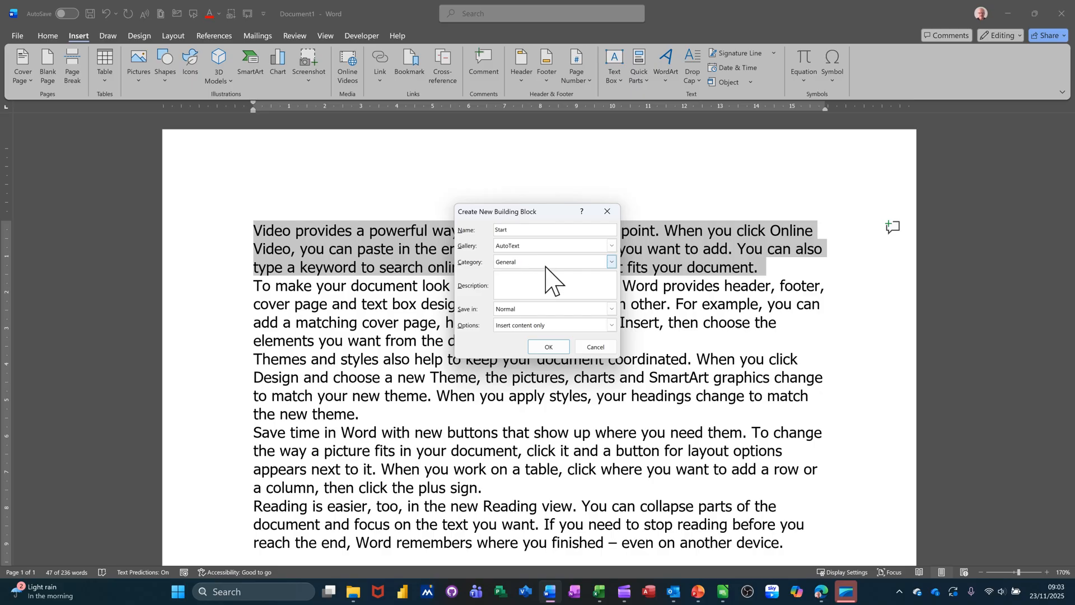
pyautogui.click(612, 264)
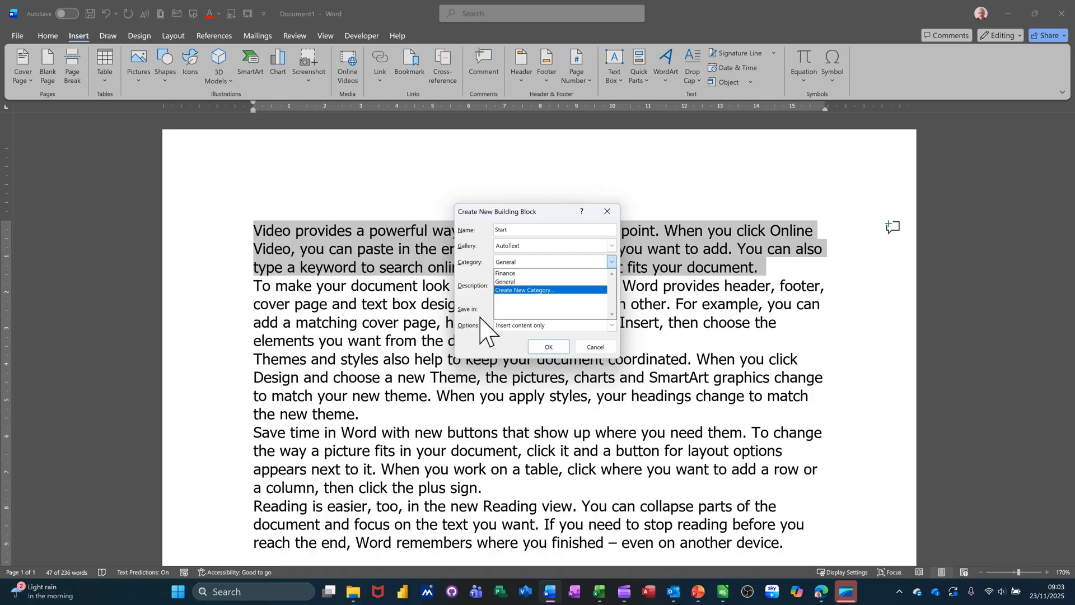
pyautogui.click(469, 343)
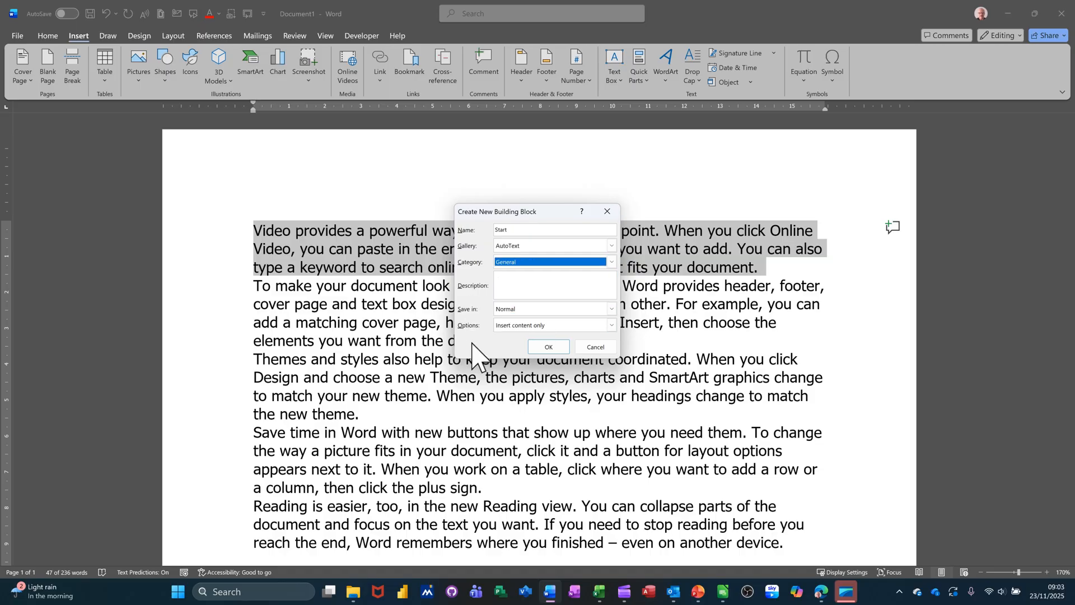
pyautogui.click(548, 347)
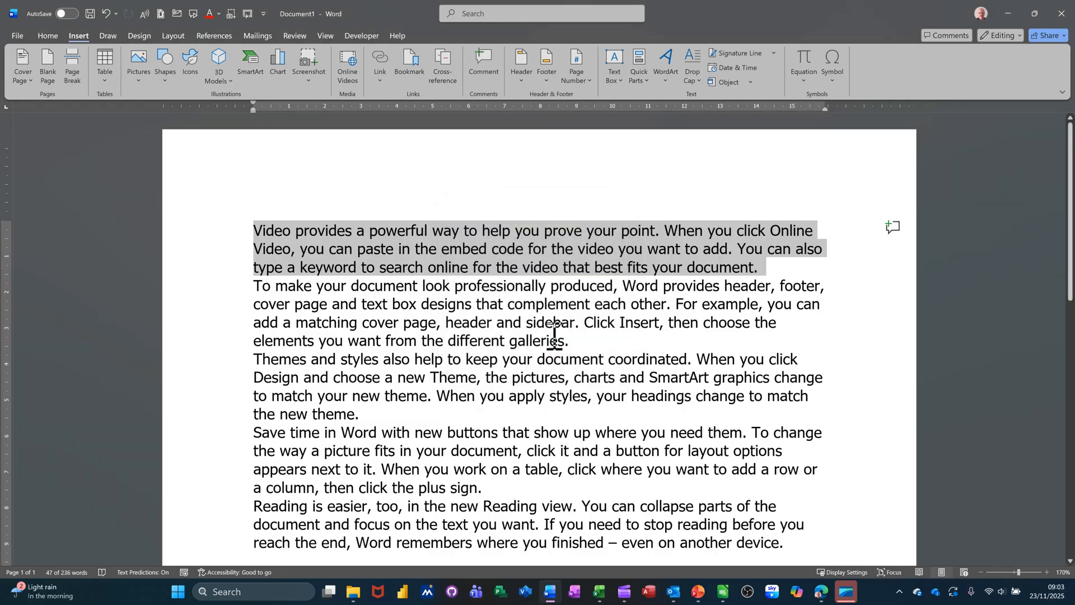
# Step: Save the second paragraph as an AutoText entry named Ending in the General category
pyautogui.click(218, 303)
pyautogui.doubleClick(210, 317)
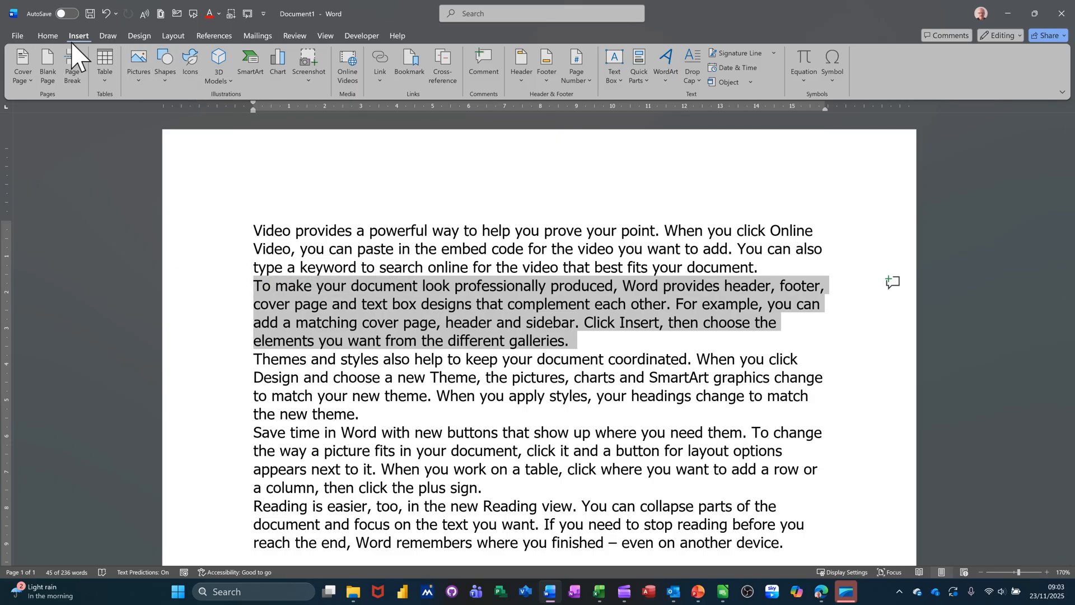
pyautogui.click(644, 88)
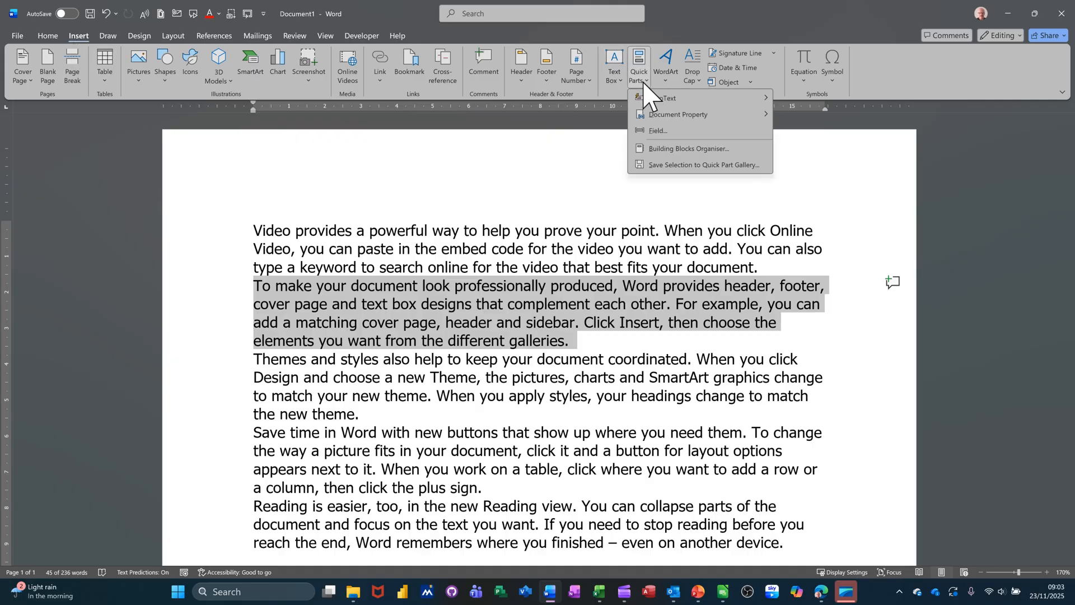
pyautogui.moveTo(655, 101)
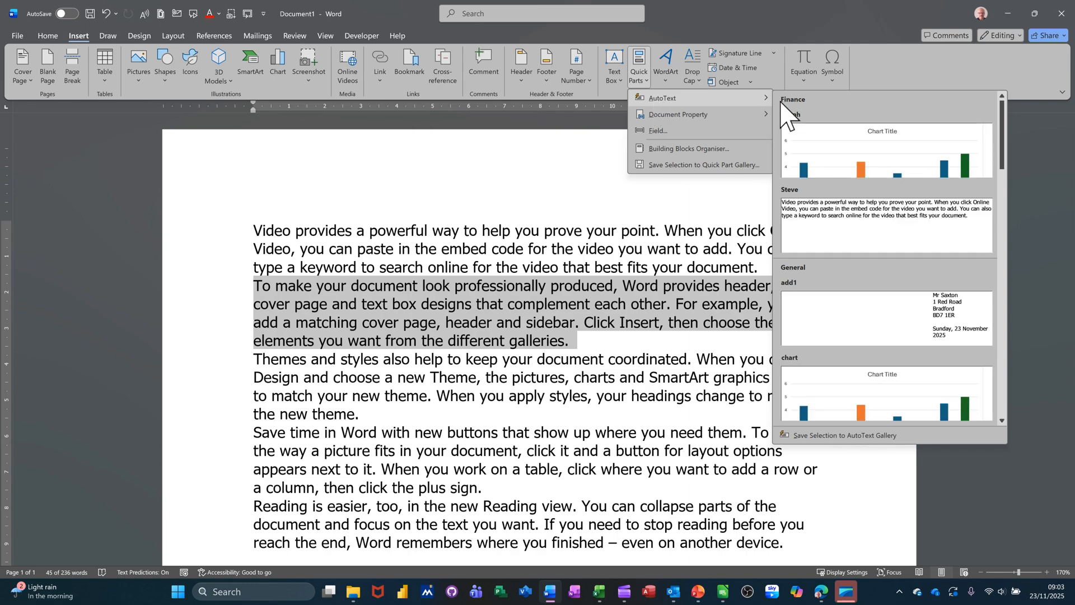
pyautogui.click(808, 436)
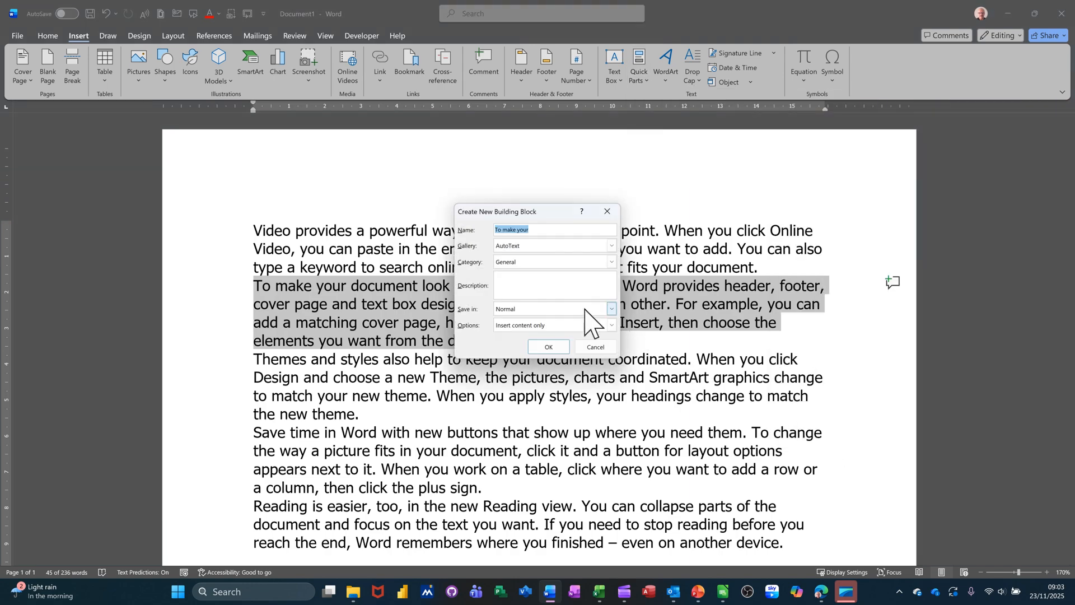
pyautogui.write('Ending')
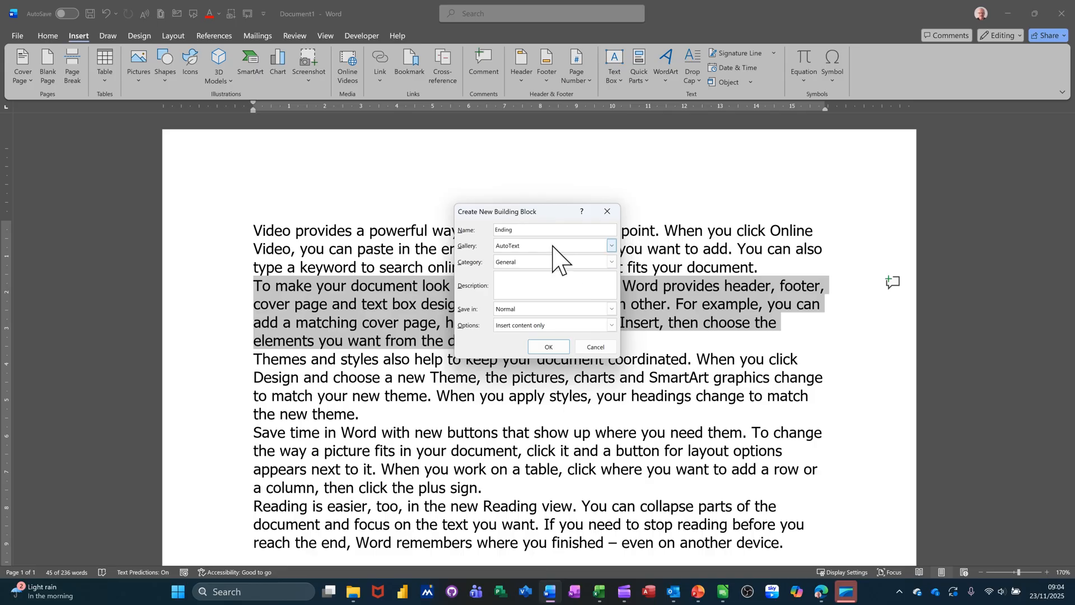
pyautogui.click(548, 346)
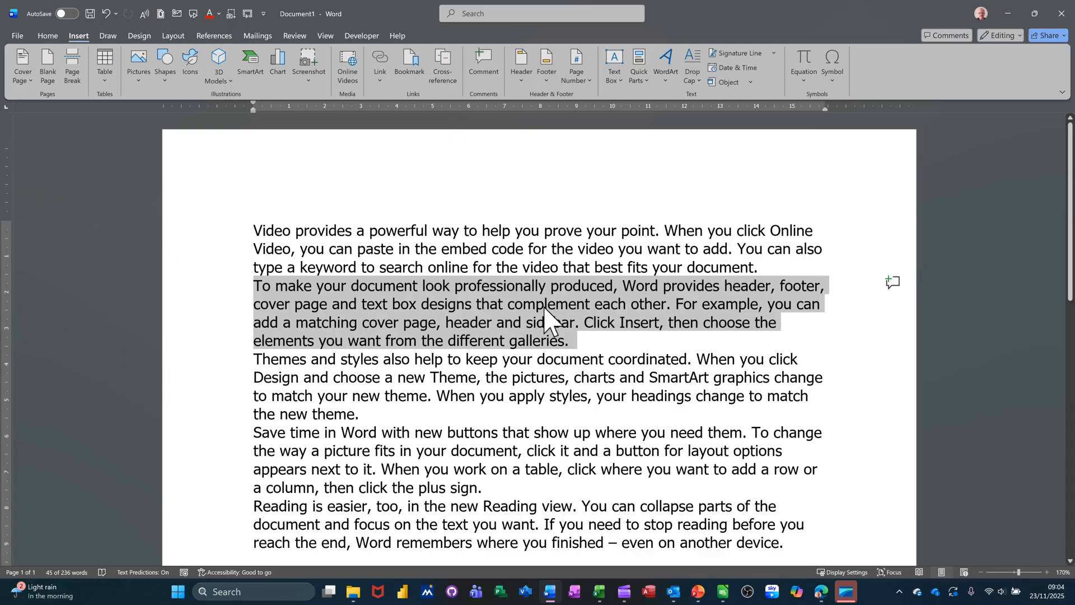
# Step: Clear all text from the document and insert an Organisation Chart SmartArt graphic from the Hierarchy category, with its text pane closed
pyautogui.hotkey('ctrl', 'a')
pyautogui.press('Delete')
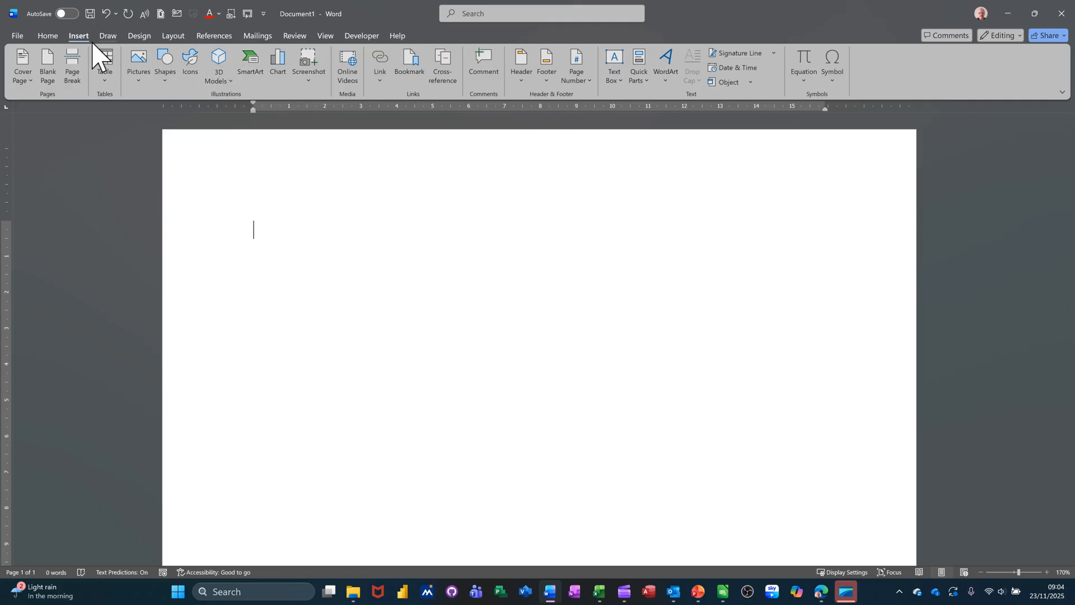
pyautogui.click(253, 70)
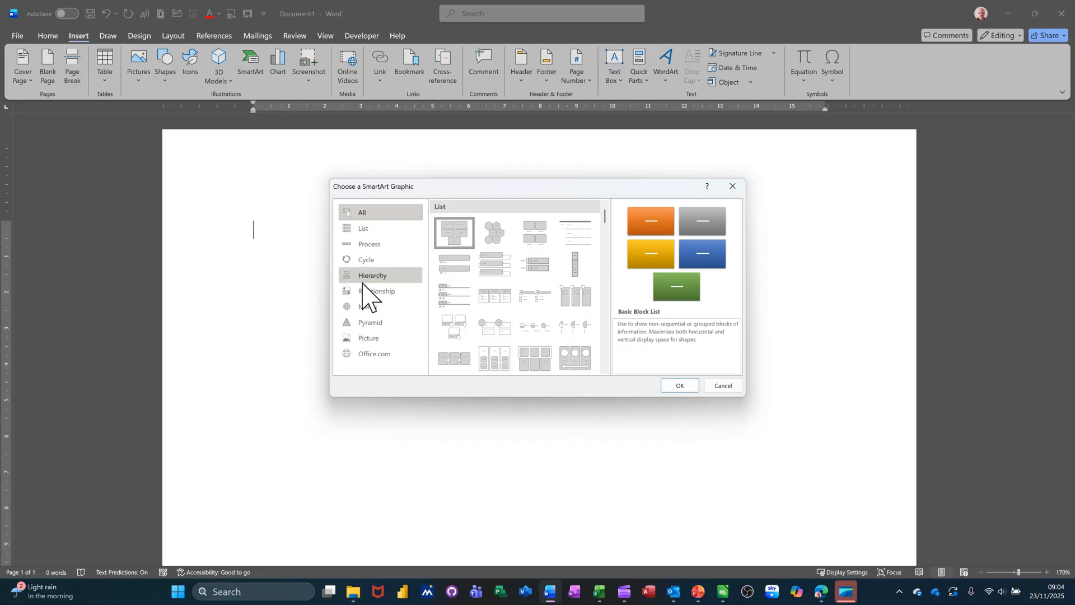
pyautogui.click(369, 279)
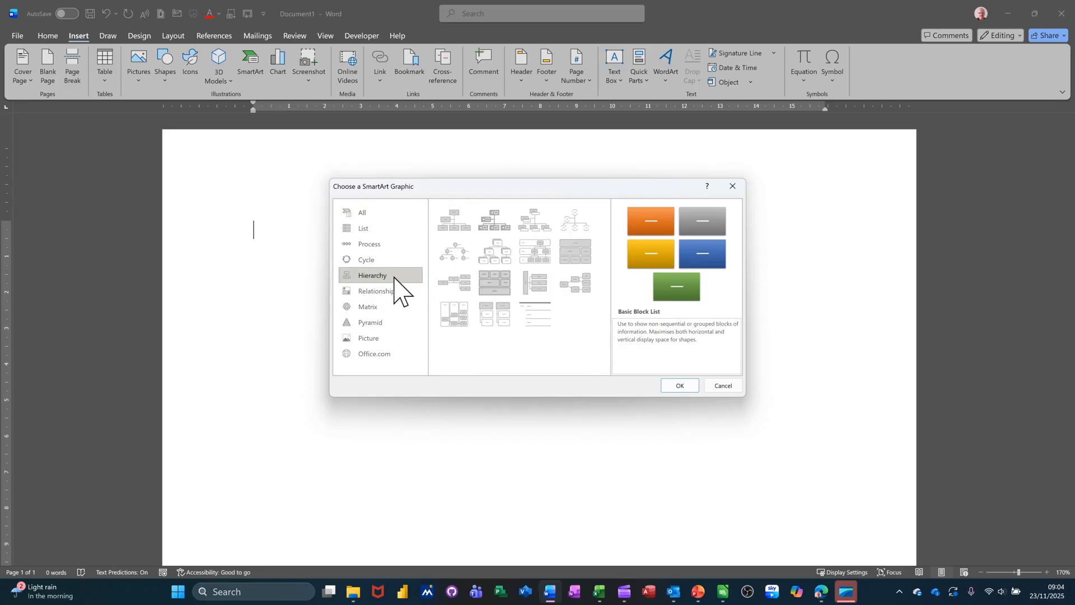
pyautogui.click(461, 225)
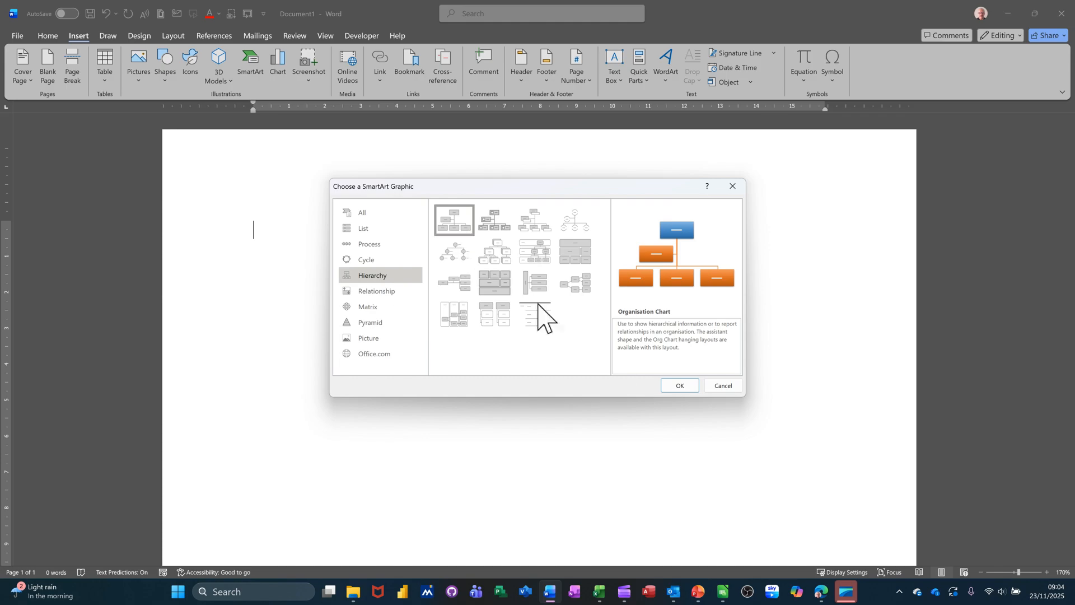
pyautogui.click(679, 386)
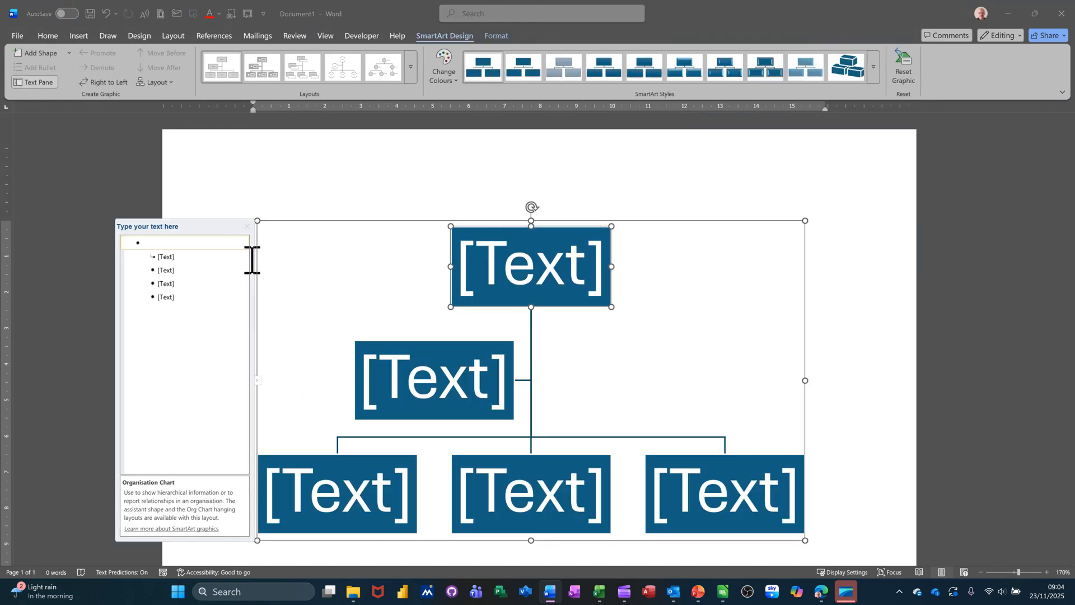
pyautogui.click(247, 227)
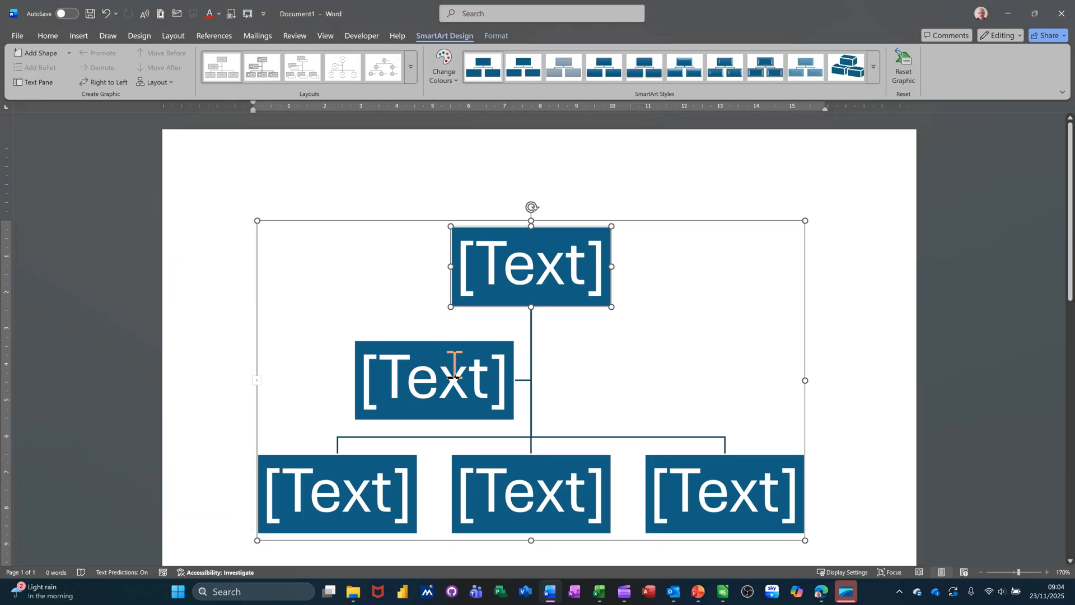
# Step: Delete the chart's assistant box and add two subordinate boxes beneath the first box of the row below the top box
pyautogui.click(448, 346)
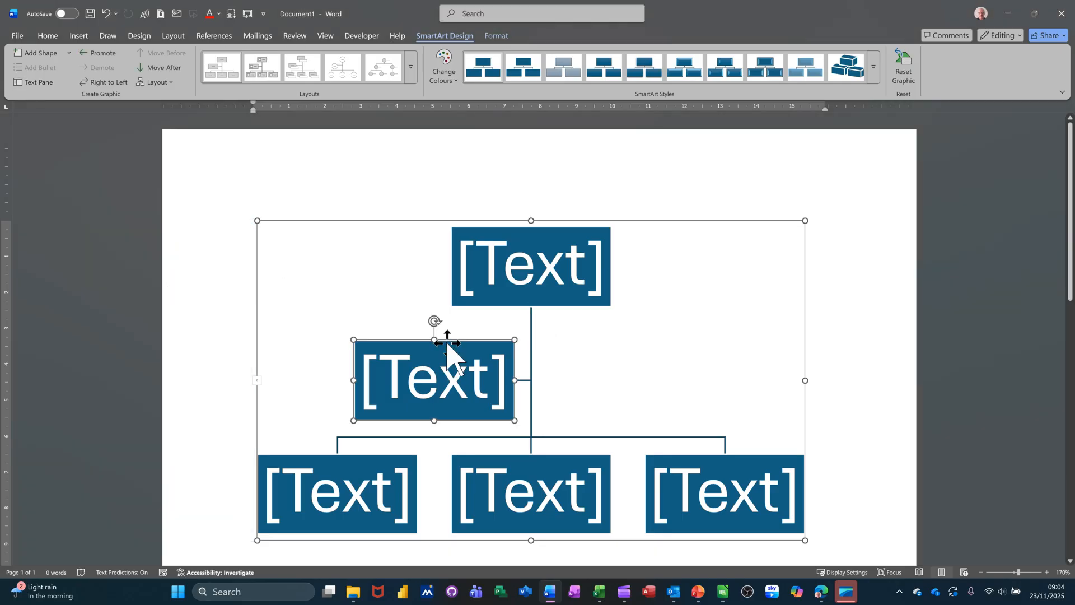
pyautogui.press('Delete')
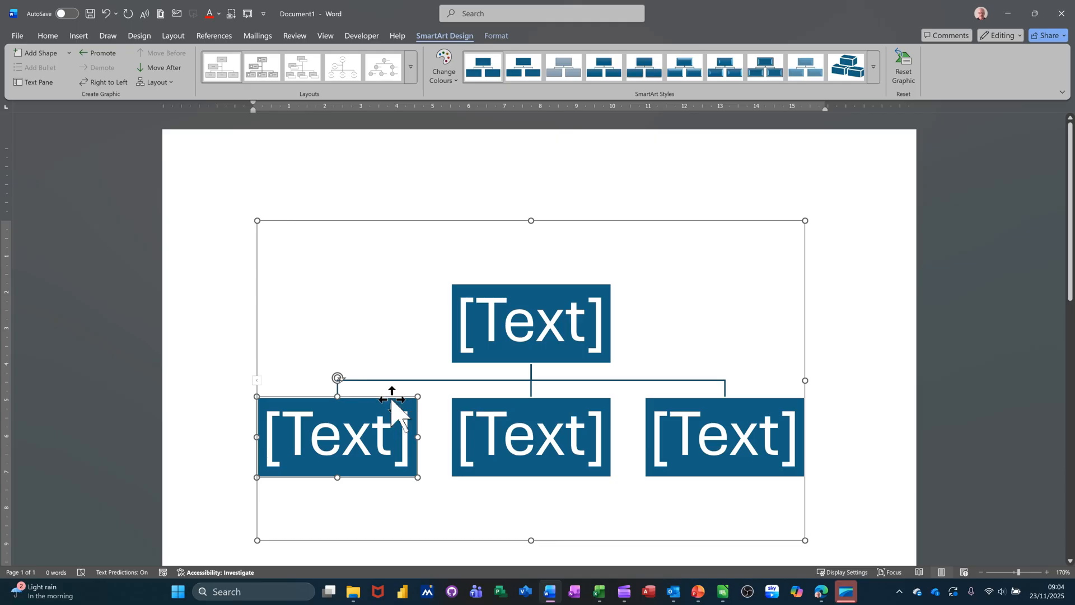
pyautogui.click(37, 56)
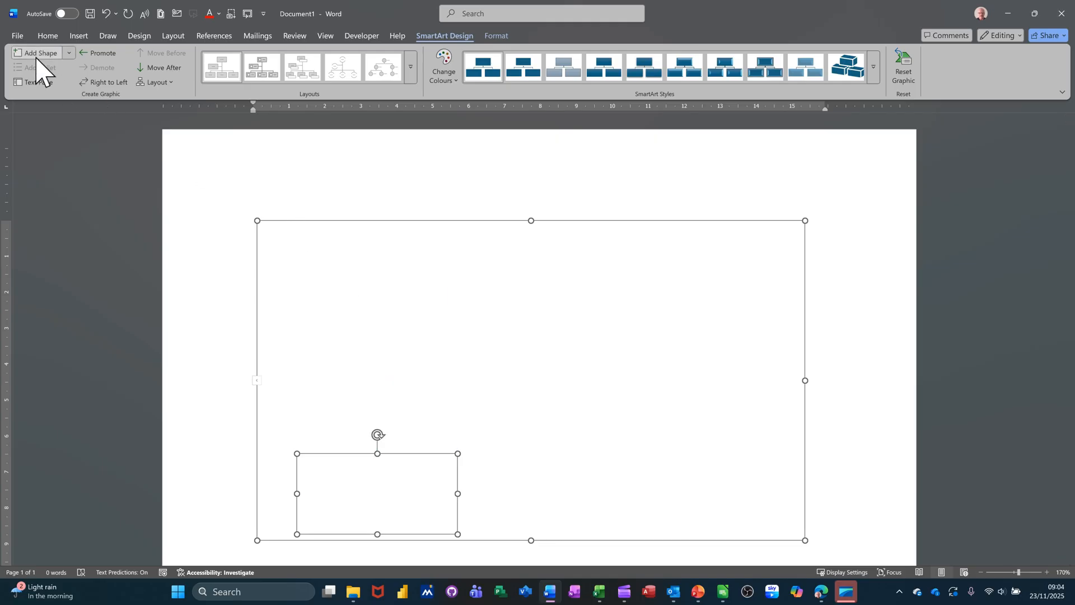
pyautogui.click(37, 56)
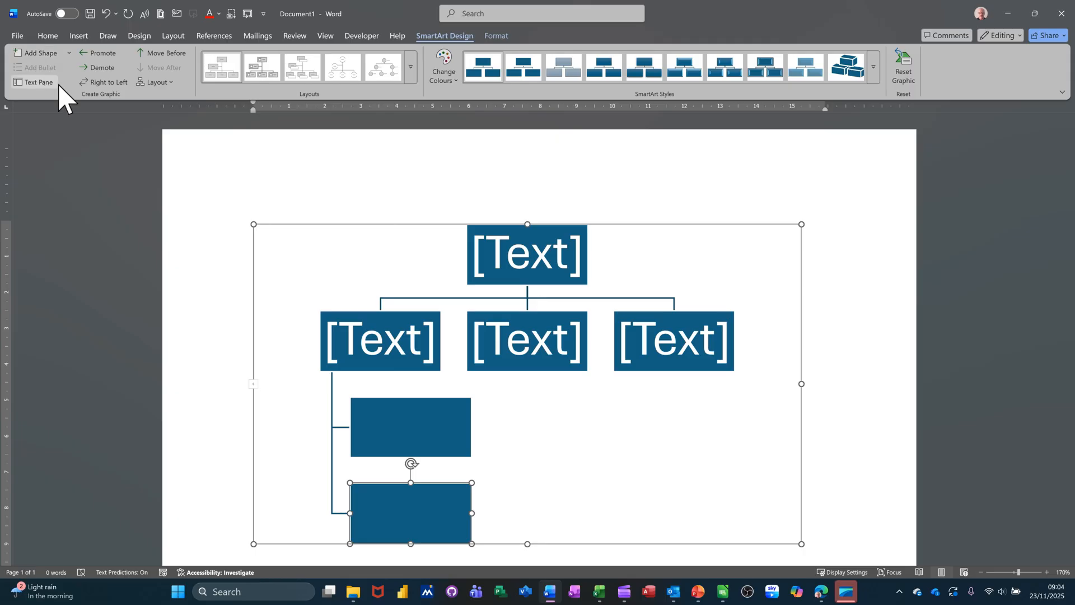
# Step: Apply the Standard layout to the box above the two new subordinates and give the chart the fifth 3D SmartArt style, with angled bricks
pyautogui.click(433, 321)
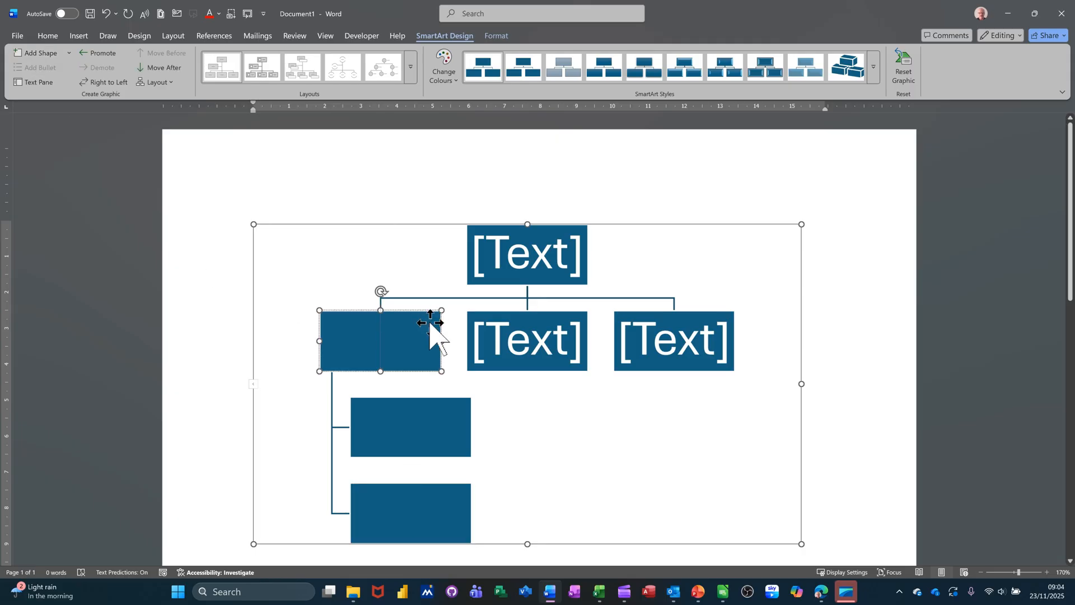
pyautogui.press('Escape')
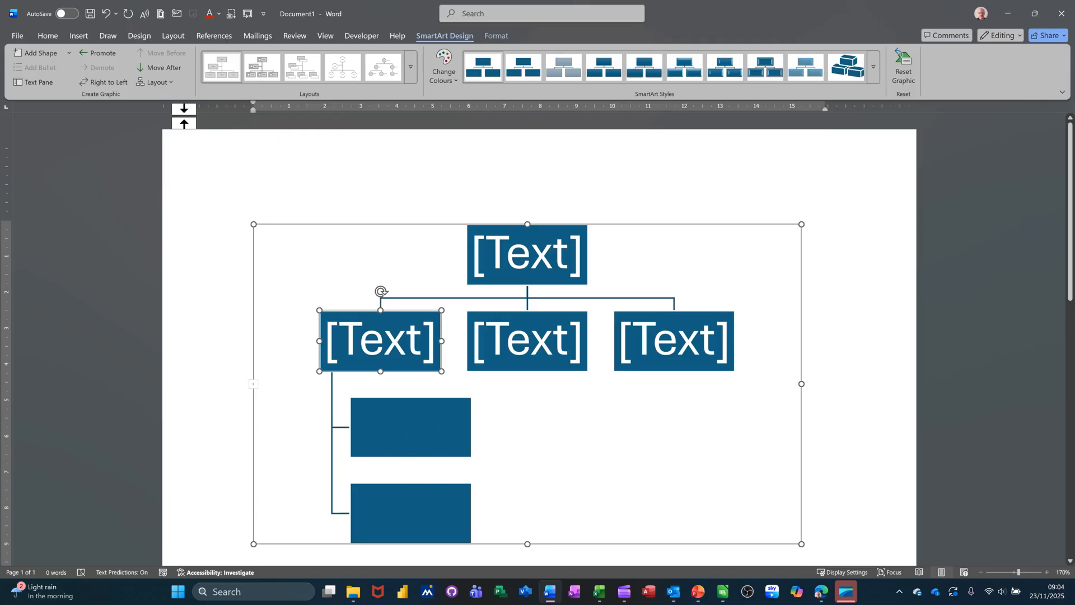
pyautogui.click(165, 86)
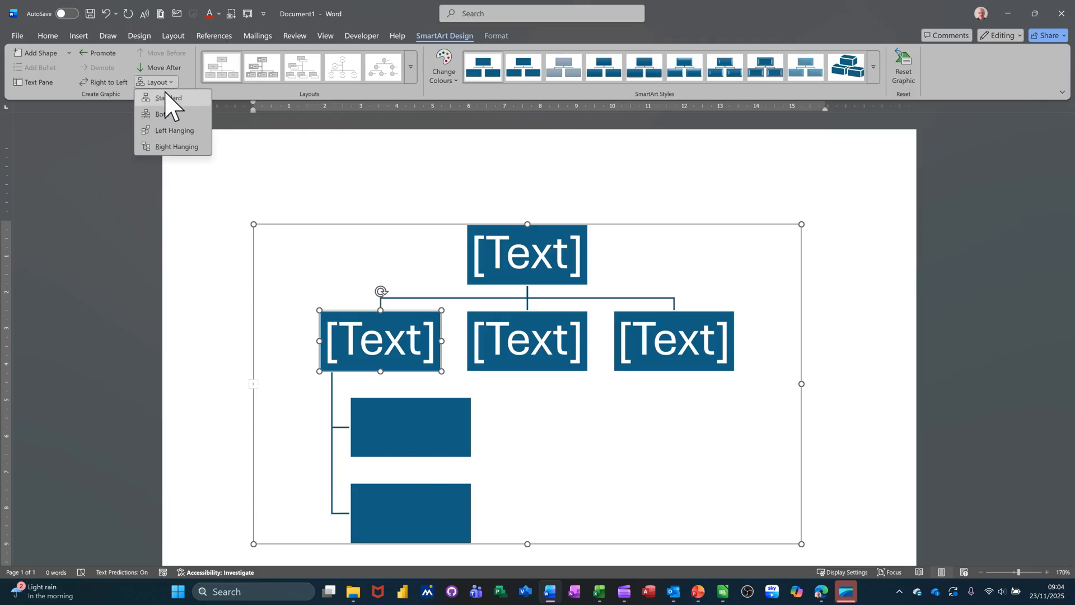
pyautogui.click(162, 101)
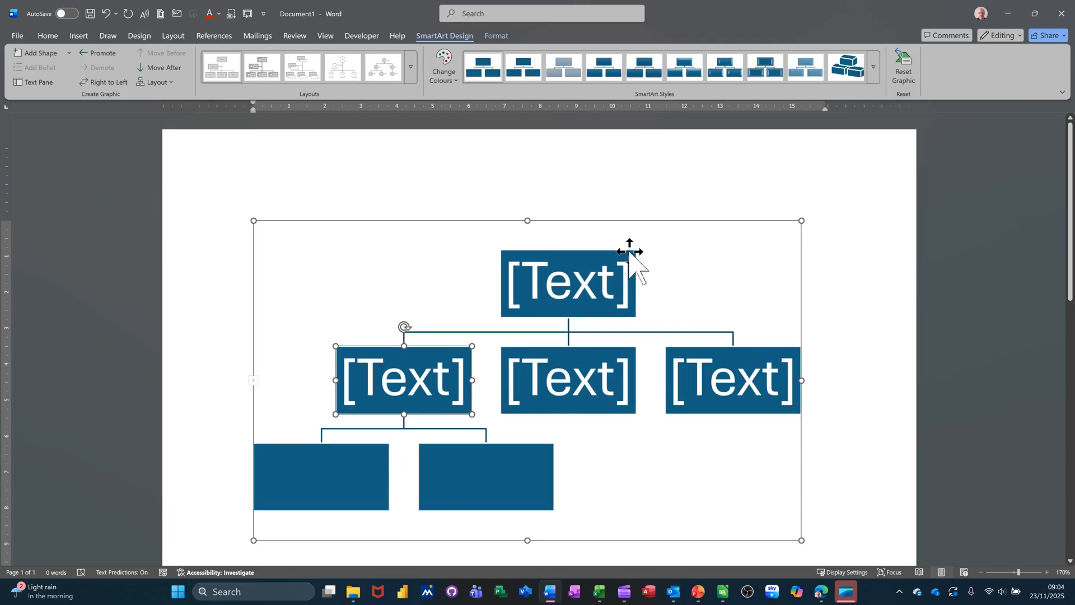
pyautogui.click(873, 81)
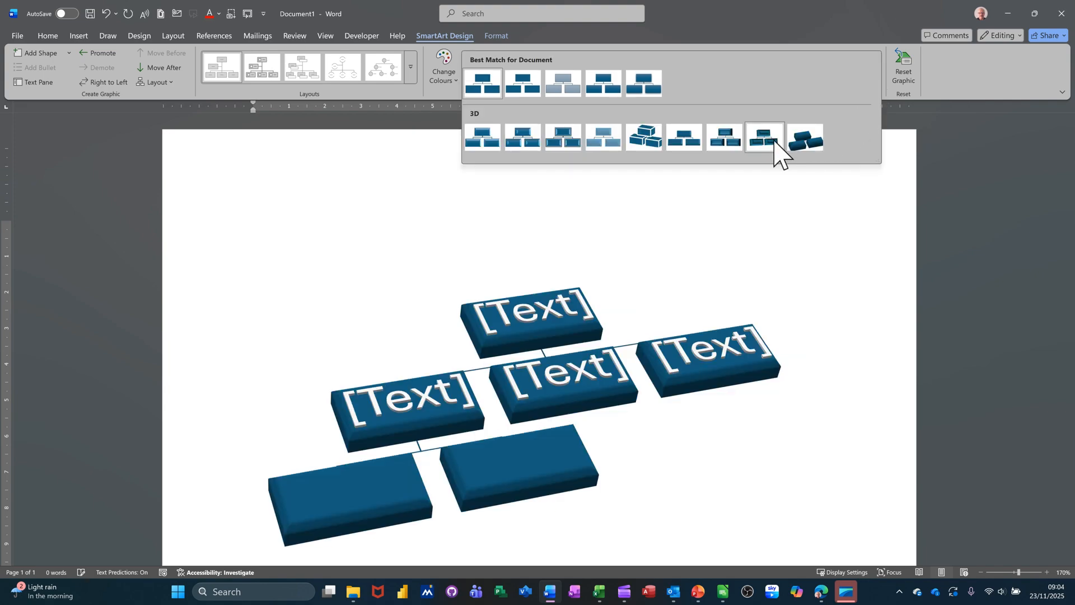
pyautogui.click(653, 137)
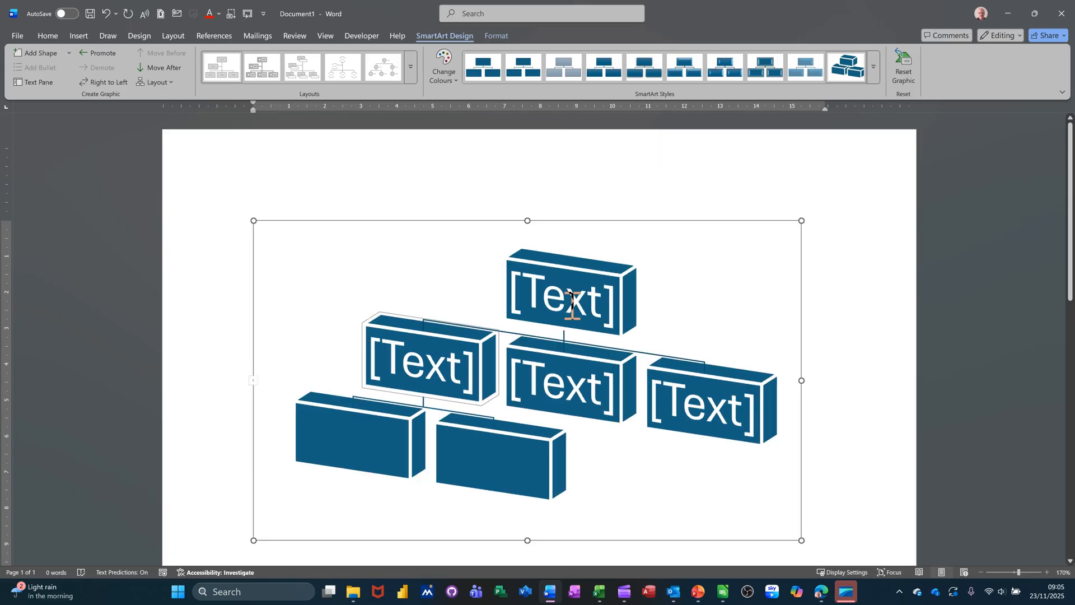
# Step: Save the organisation chart as an AutoText entry named org in the General category, redefining the existing entry
pyautogui.click(637, 221)
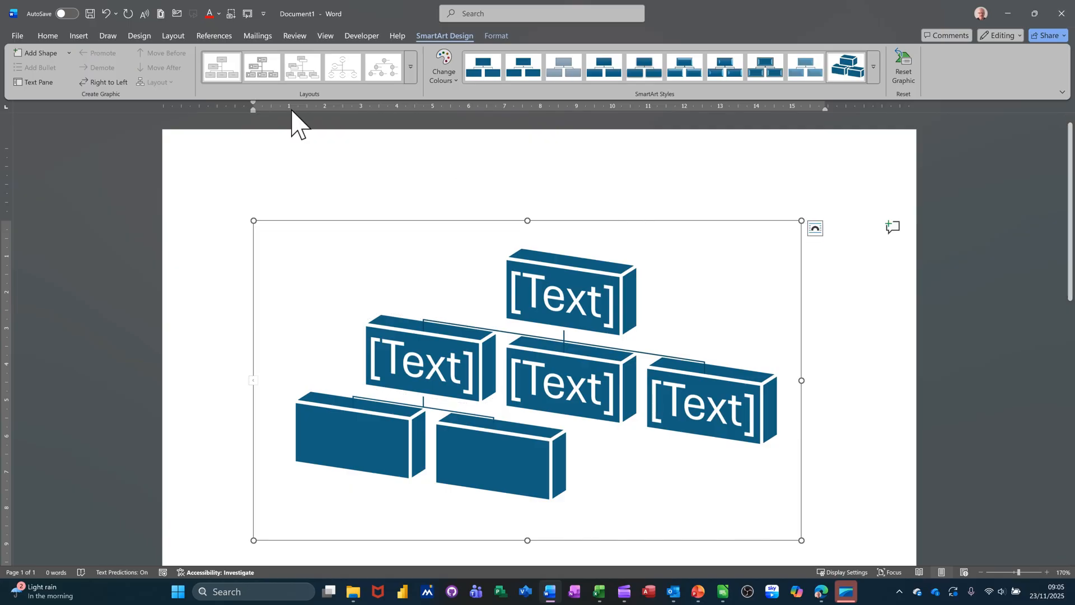
pyautogui.click(79, 36)
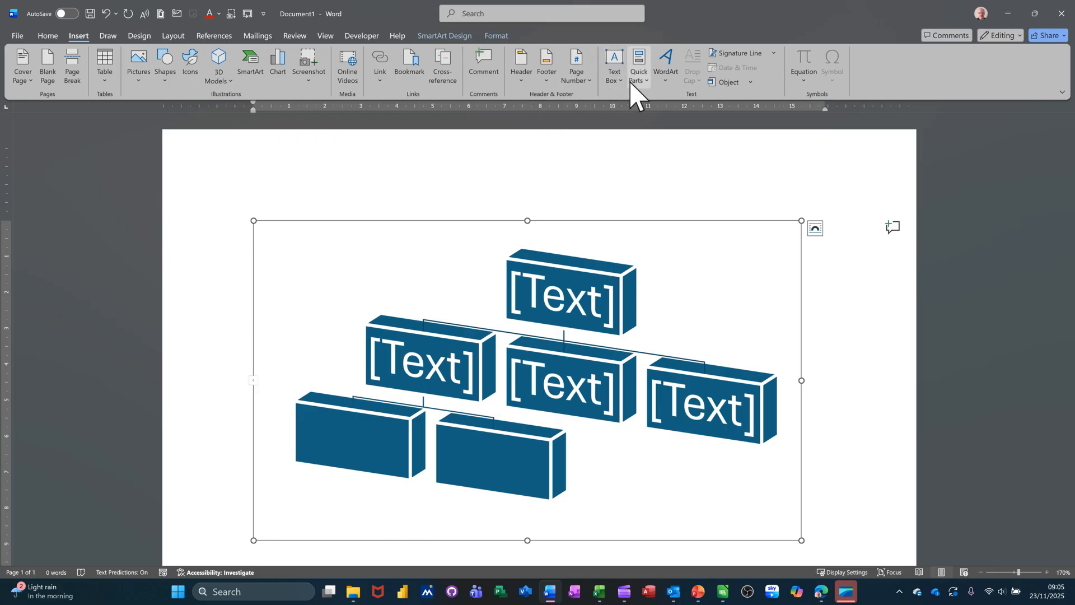
pyautogui.click(647, 83)
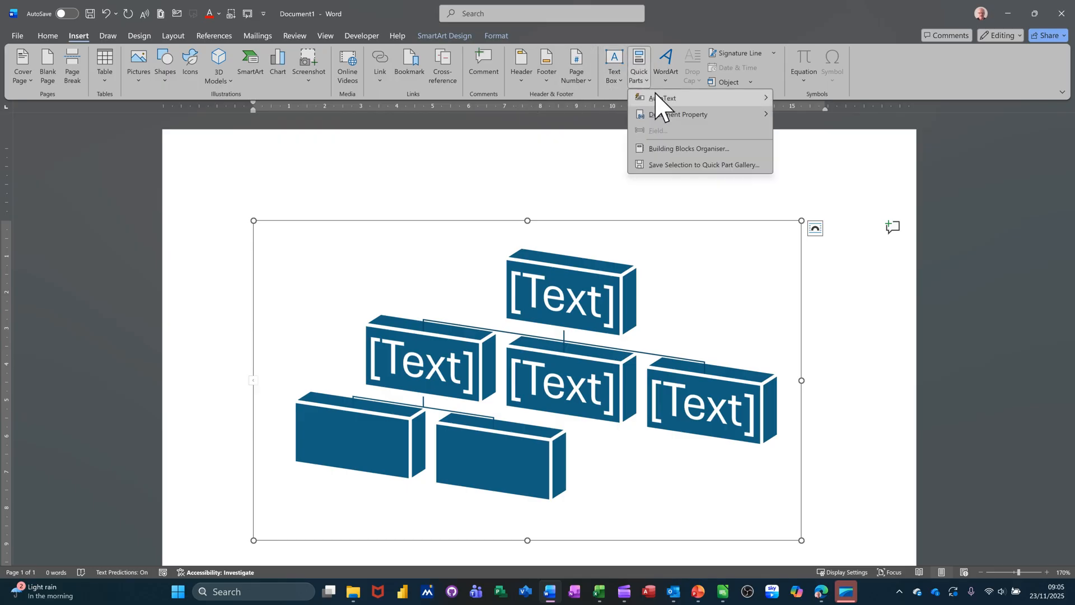
pyautogui.moveTo(658, 99)
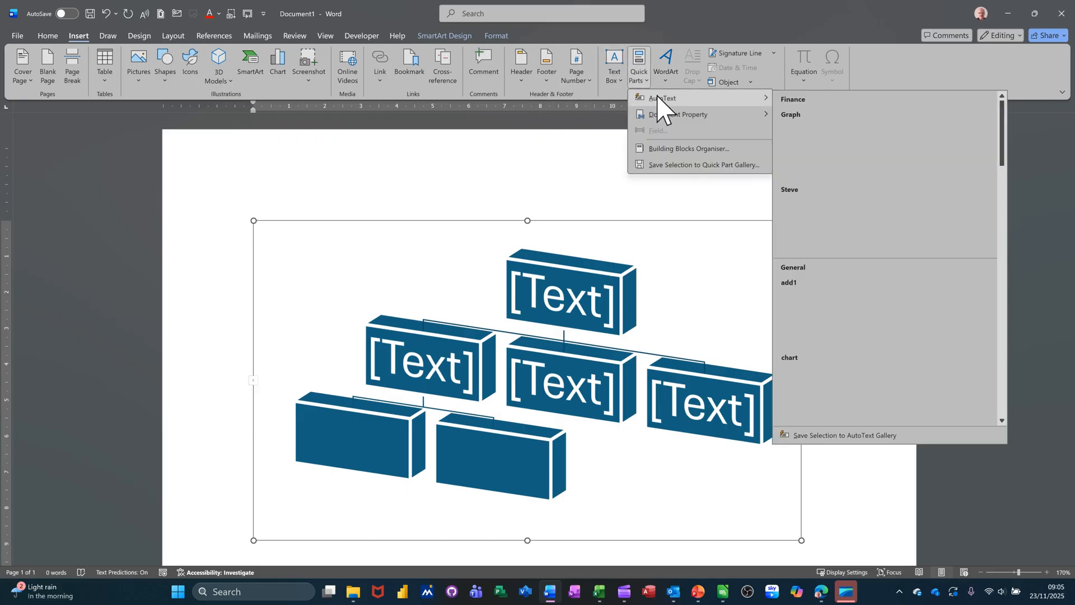
pyautogui.click(813, 436)
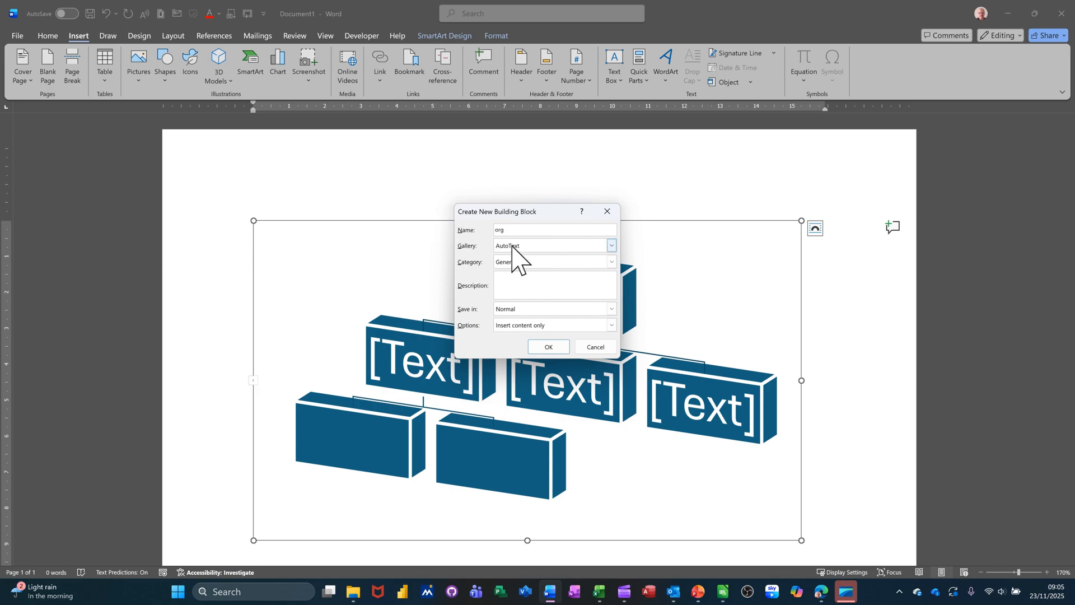
pyautogui.click(538, 349)
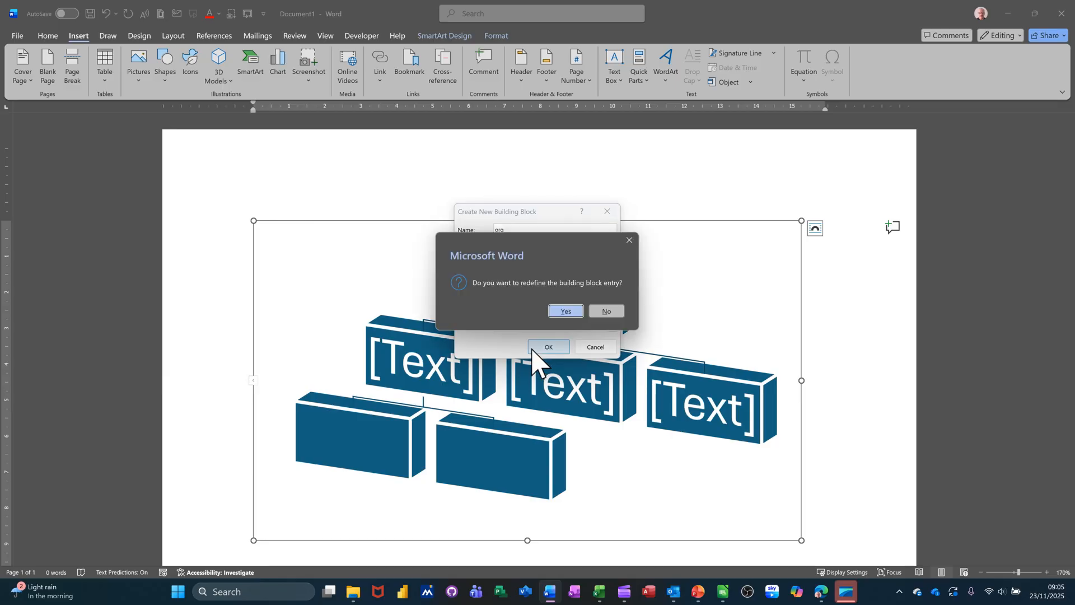
pyautogui.click(562, 312)
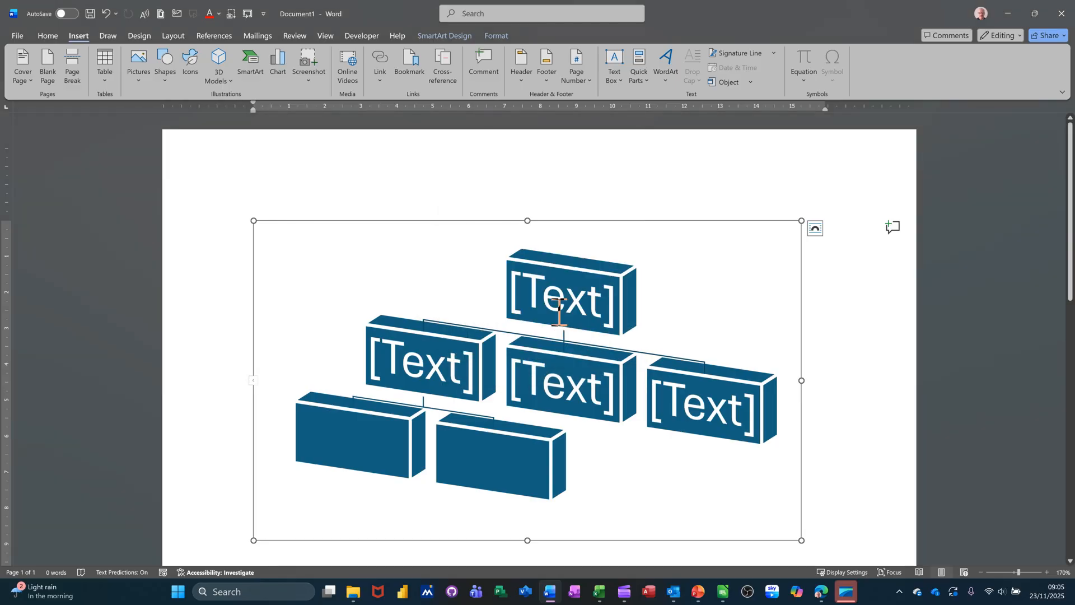
# Step: Delete the organisation chart from the page and insert a clustered column chart with its data sheet closed
pyautogui.press('Delete')
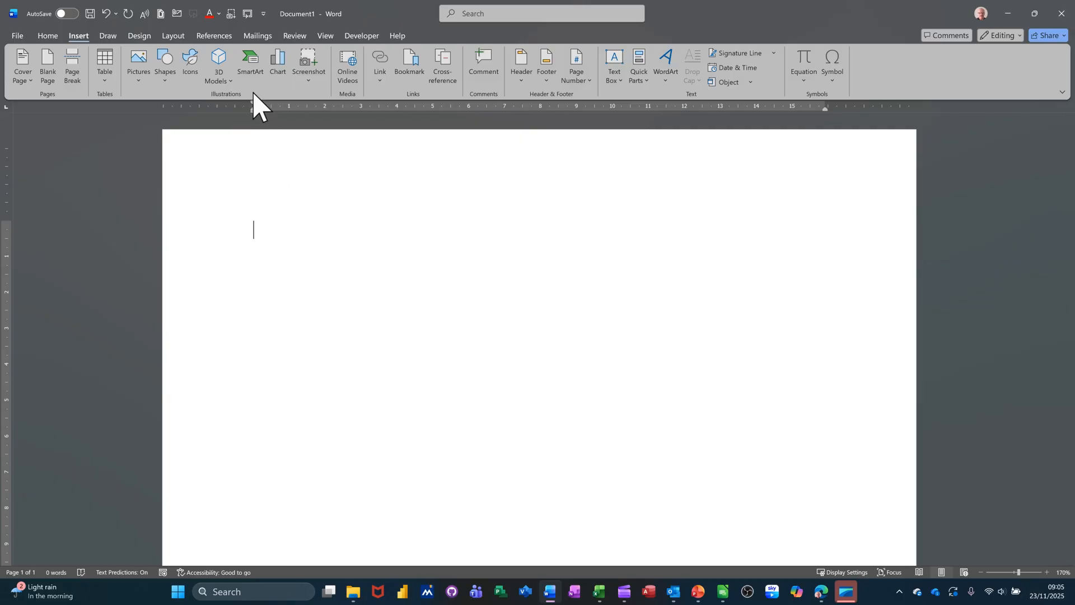
pyautogui.click(280, 73)
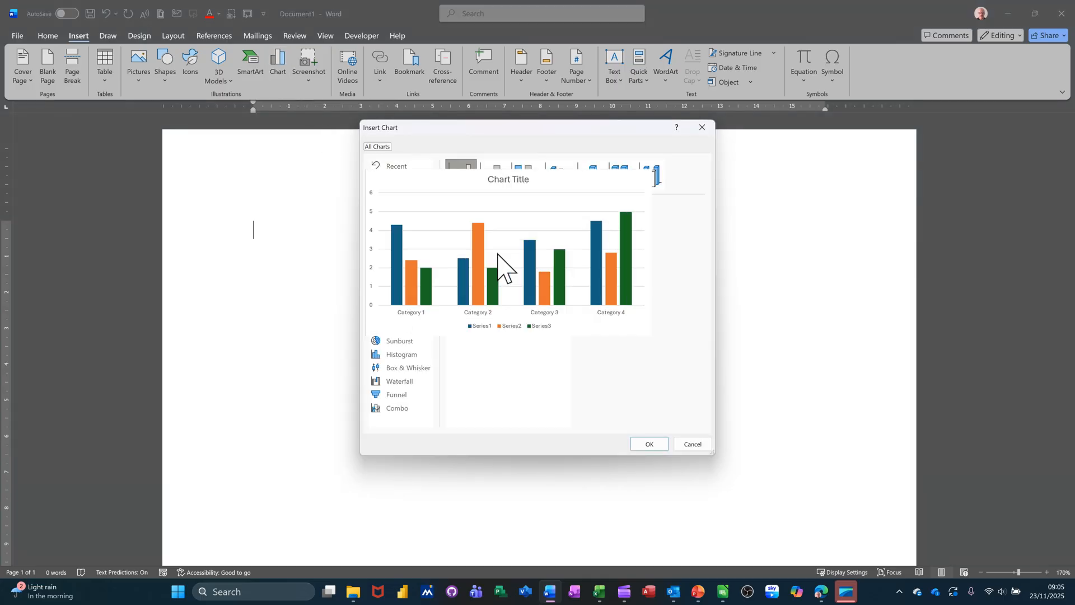
pyautogui.doubleClick(514, 267)
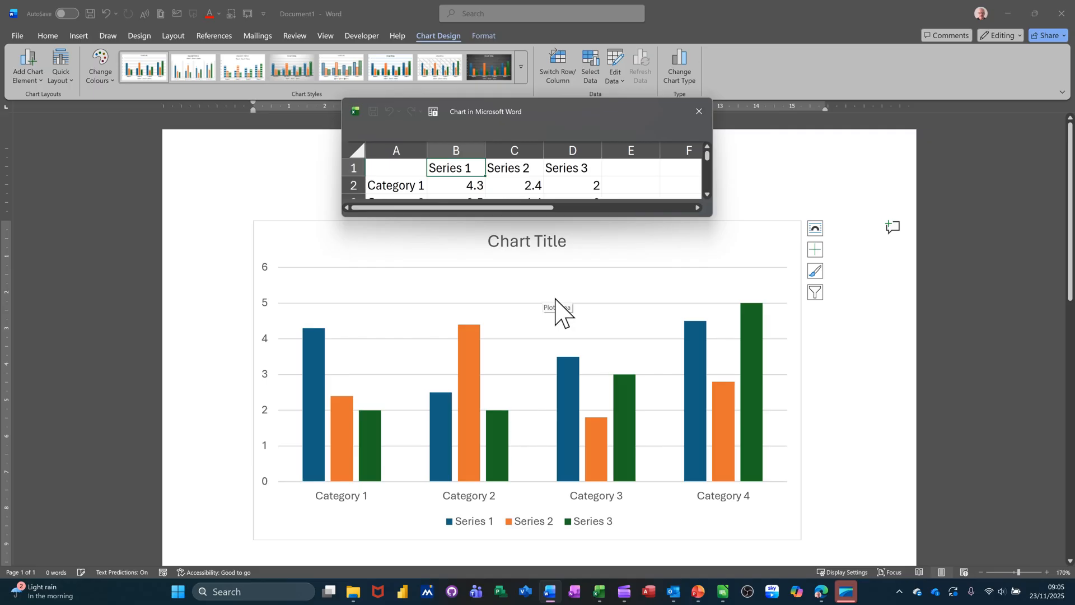
pyautogui.click(699, 111)
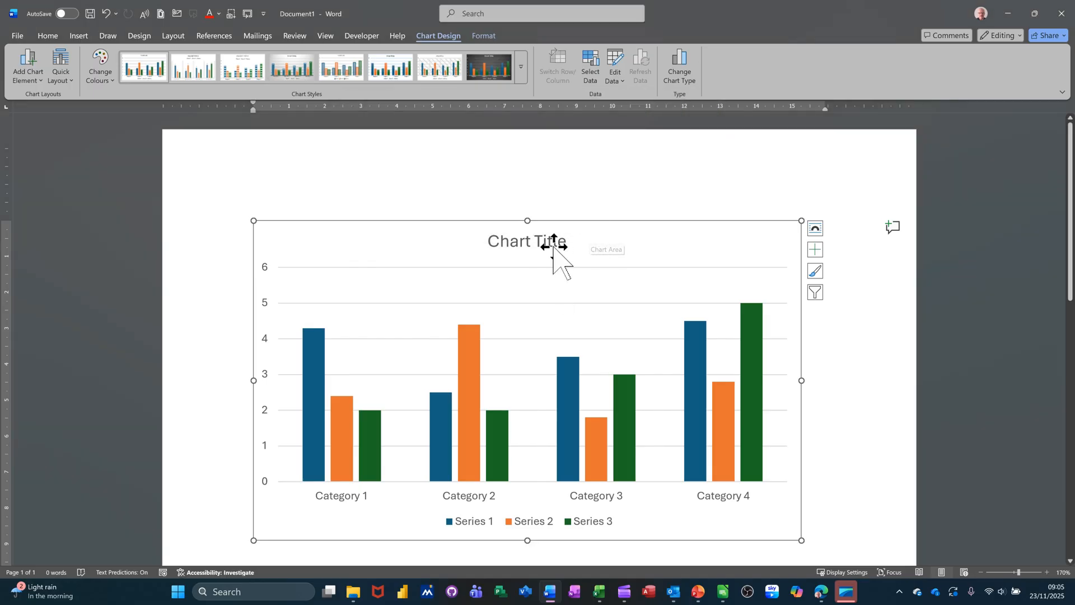
# Step: Save the column chart as an AutoText entry named chart in the General category, redefining the existing entry
pyautogui.click(81, 37)
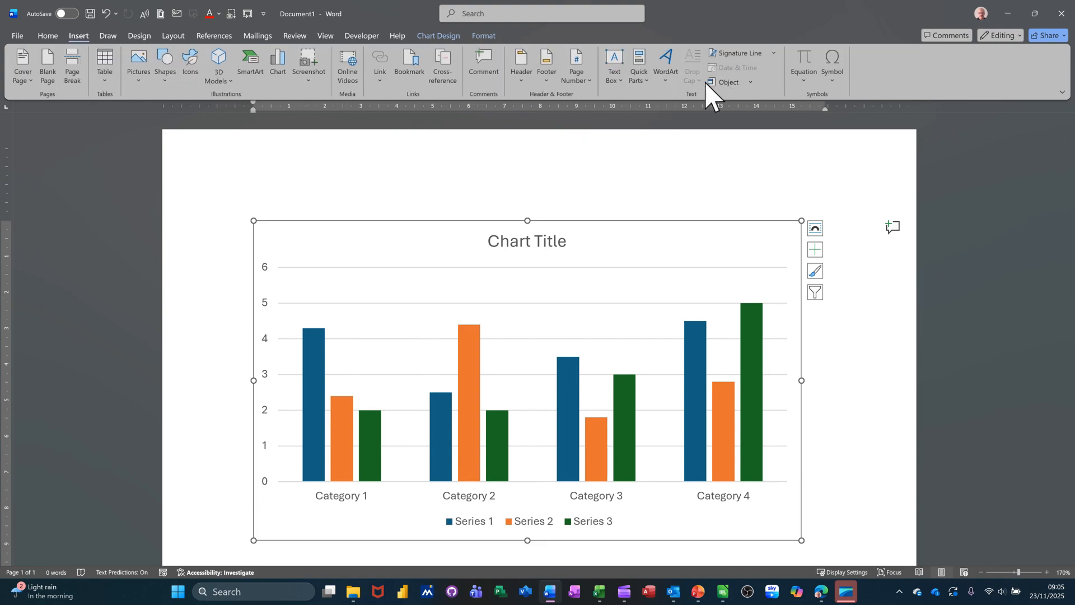
pyautogui.click(642, 84)
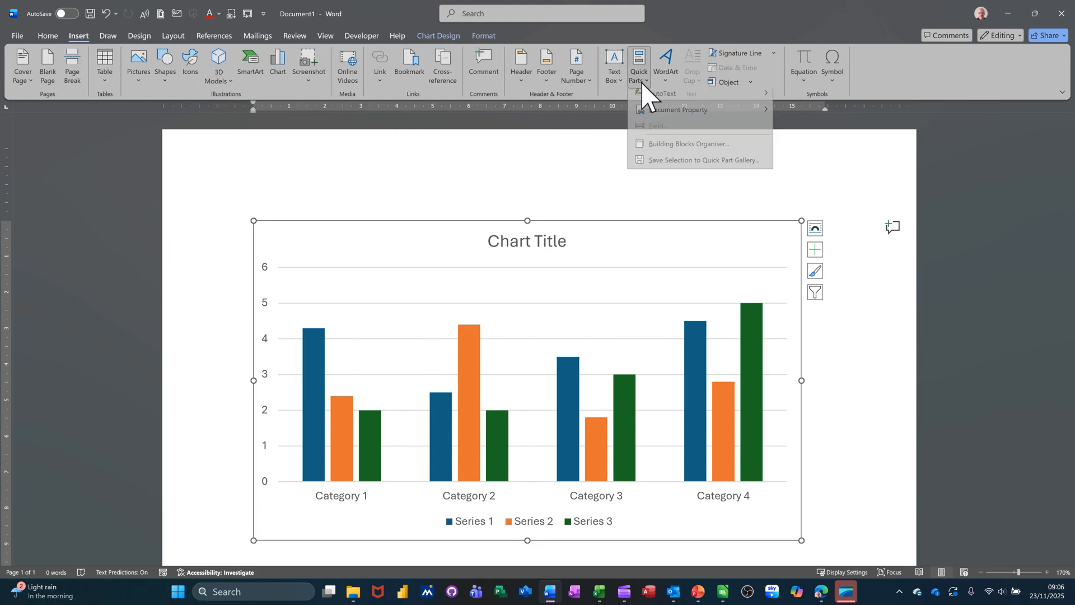
pyautogui.moveTo(661, 102)
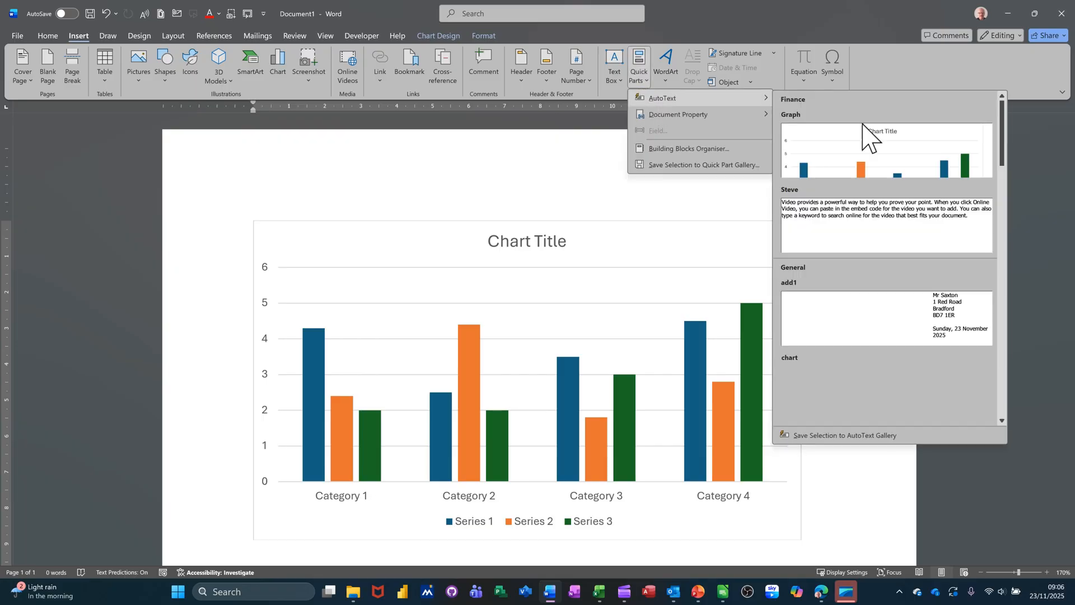
pyautogui.click(815, 436)
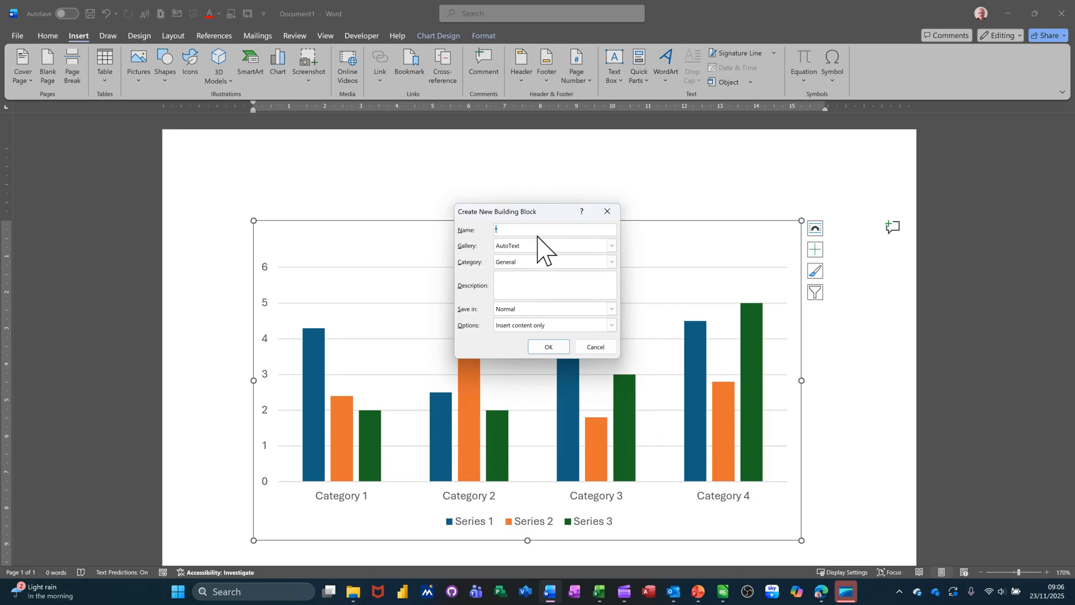
pyautogui.write('chart')
pyautogui.press('Return')
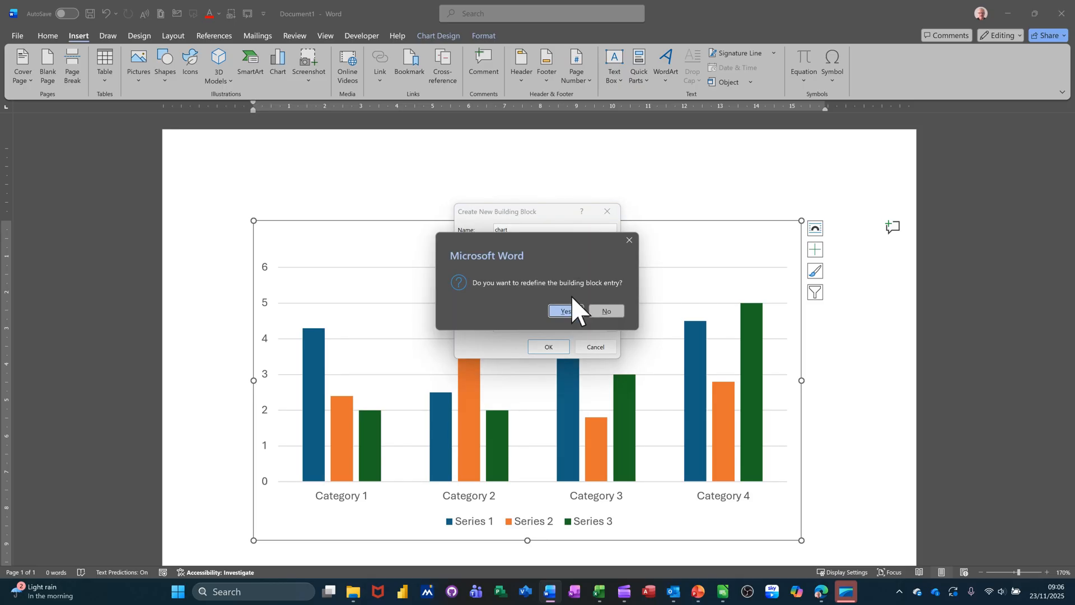
pyautogui.click(565, 311)
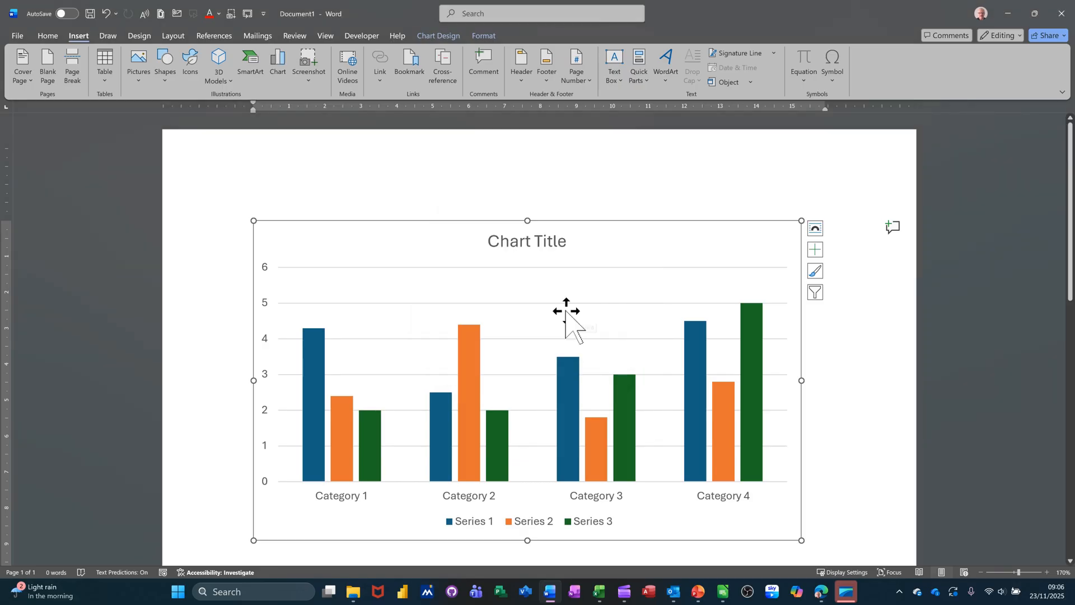
# Step: Delete the column chart and insert the Letter AutoText entry with the sender's address and date
pyautogui.press('Delete')
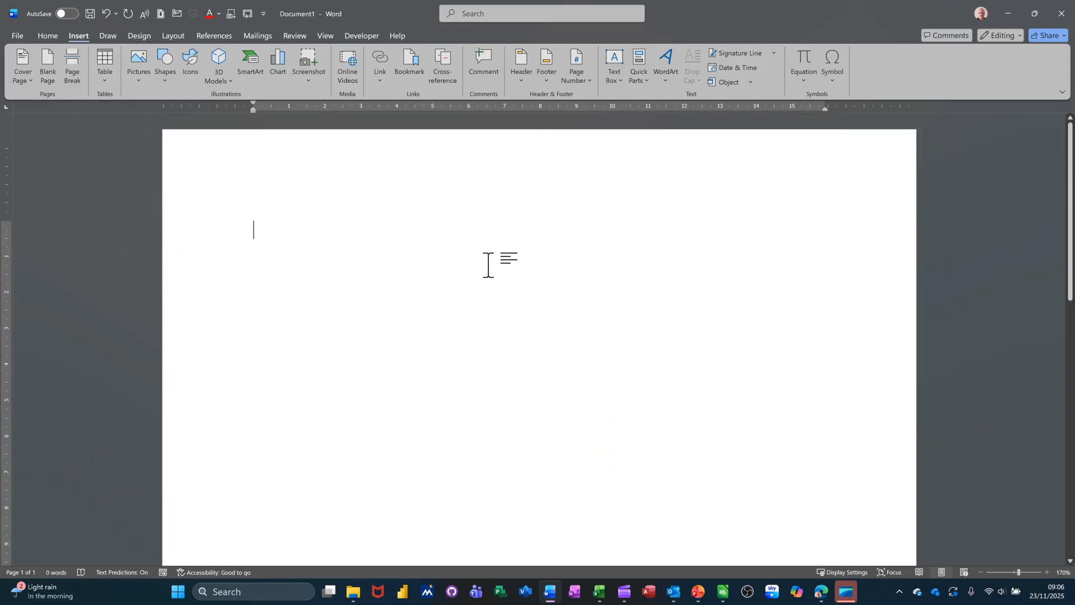
pyautogui.write('Let')
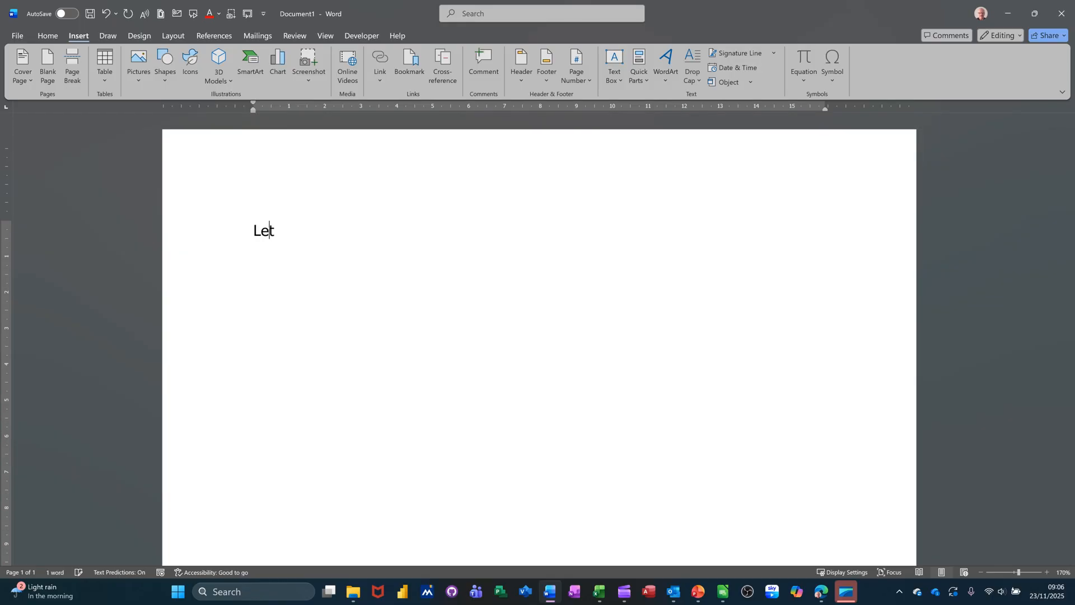
pyautogui.write('ter')
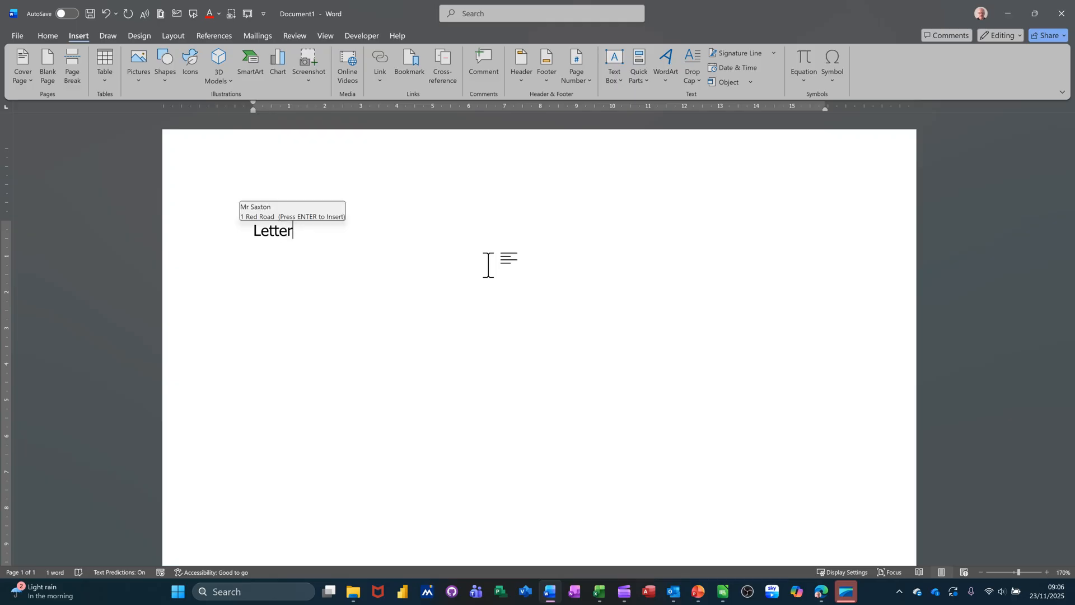
pyautogui.press('Return')
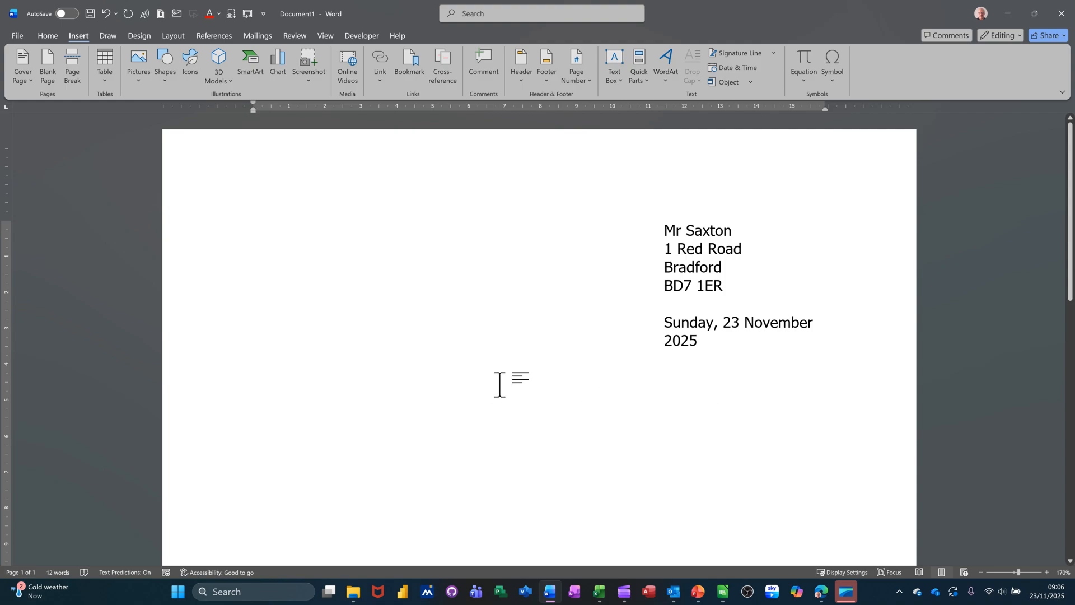
# Step: Add the salutation Dear Sir/Madam below the date and insert the start AutoText entry as the opening paragraph
pyautogui.write('Dear Sir')
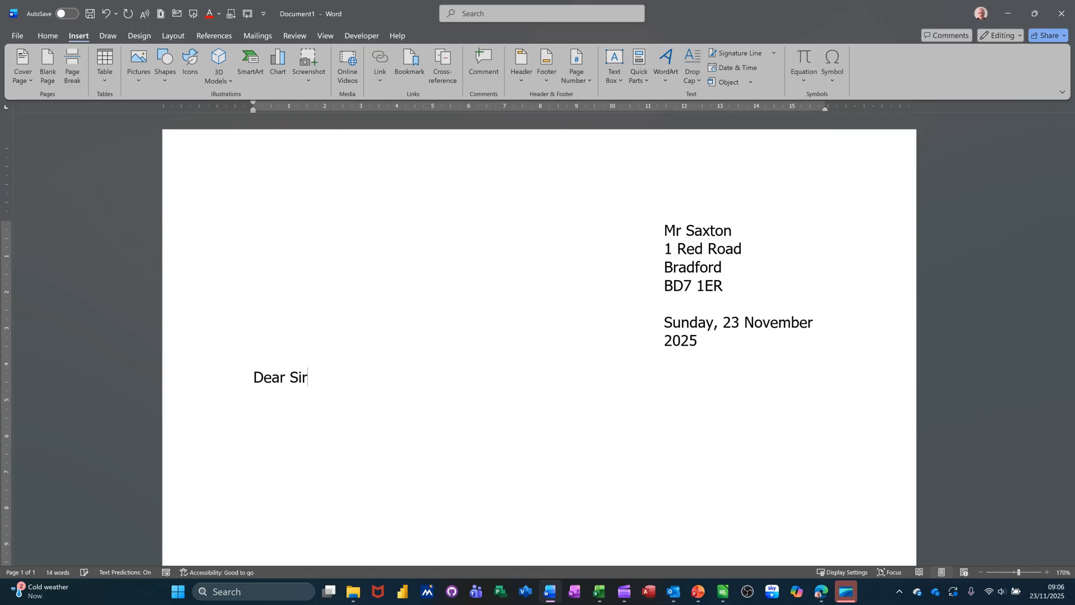
pyautogui.write('/Madam')
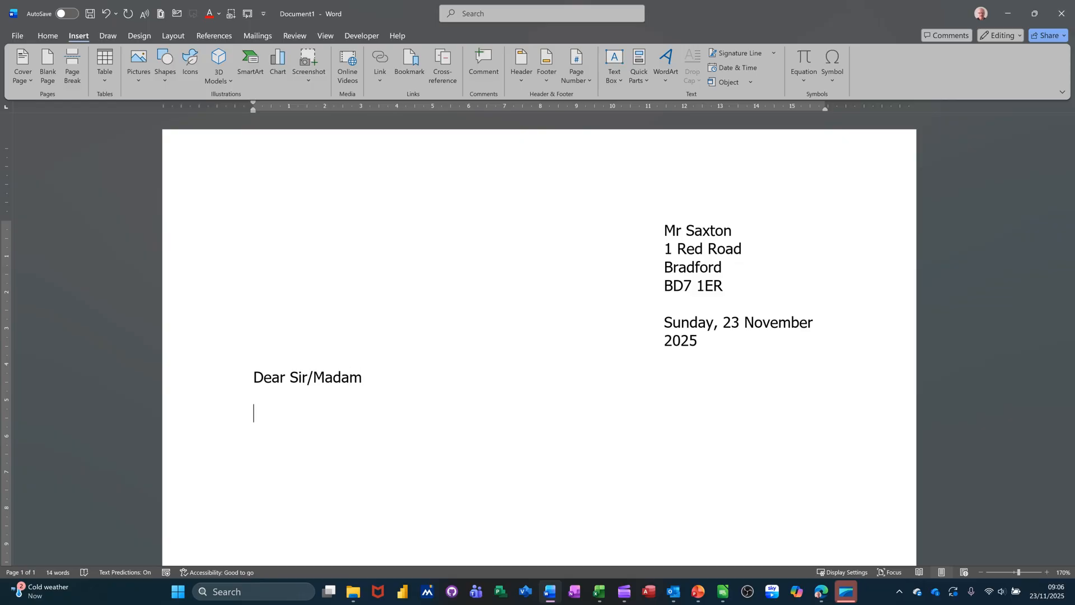
pyautogui.write('start')
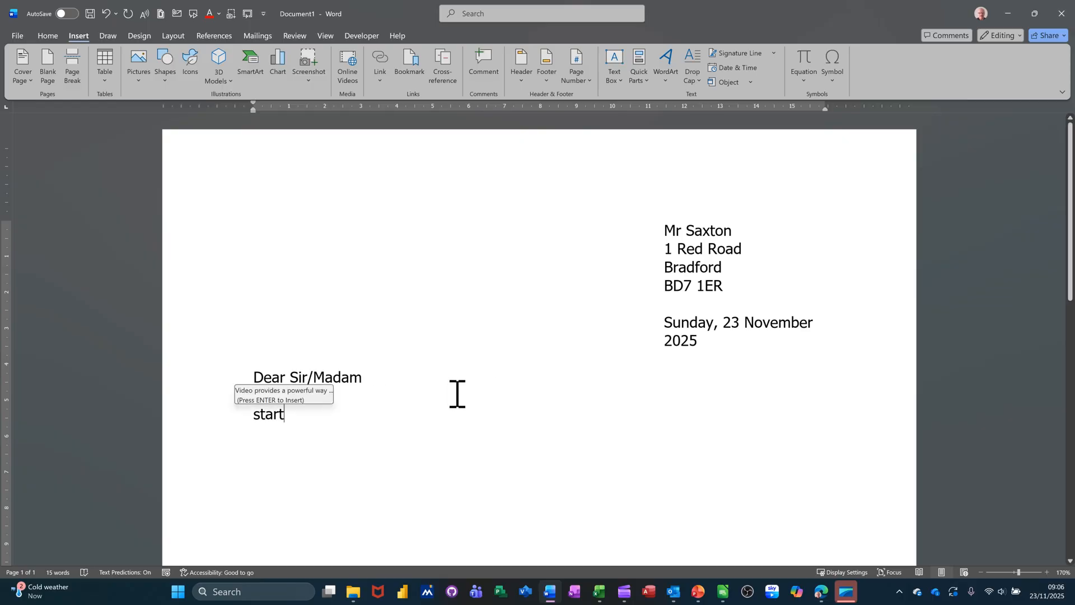
pyautogui.press('F3')
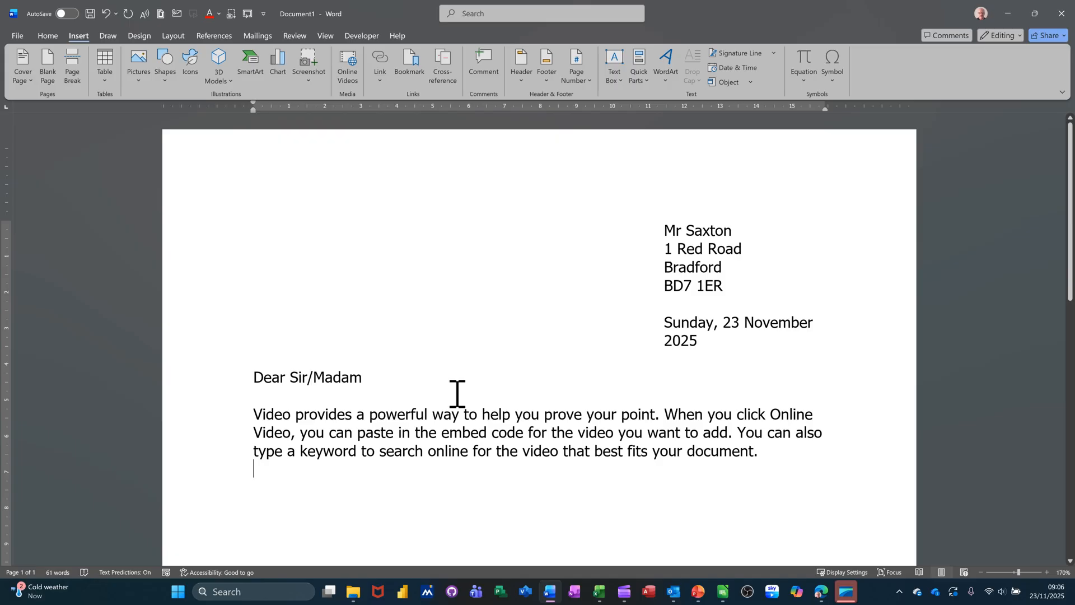
# Step: Insert the org AutoText entry below the opening paragraph, leaving a blank line between them
pyautogui.scroll(-2, 491, 350)
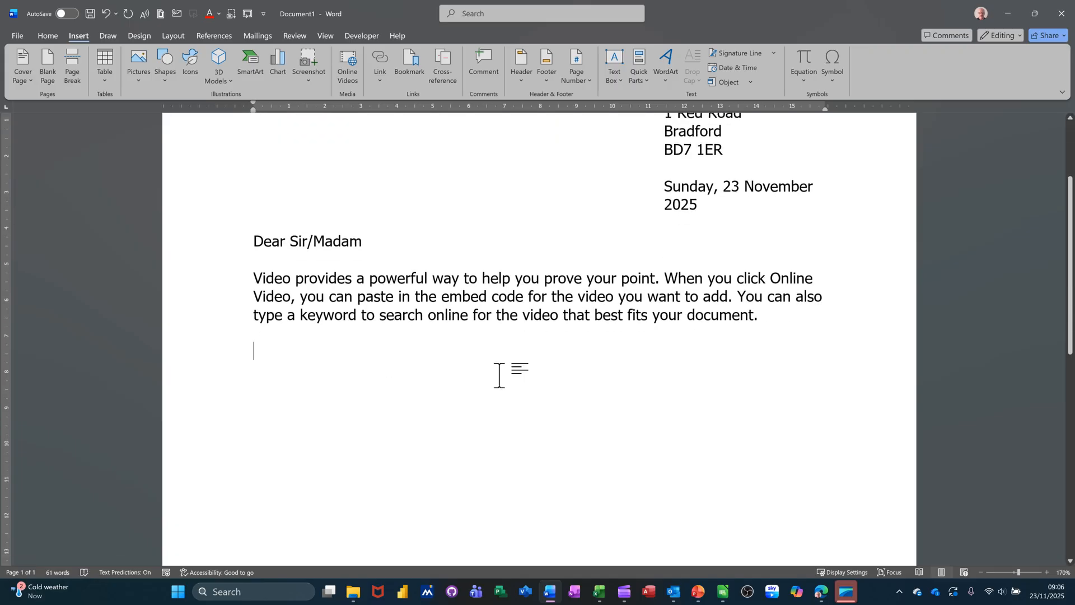
pyautogui.write('o')
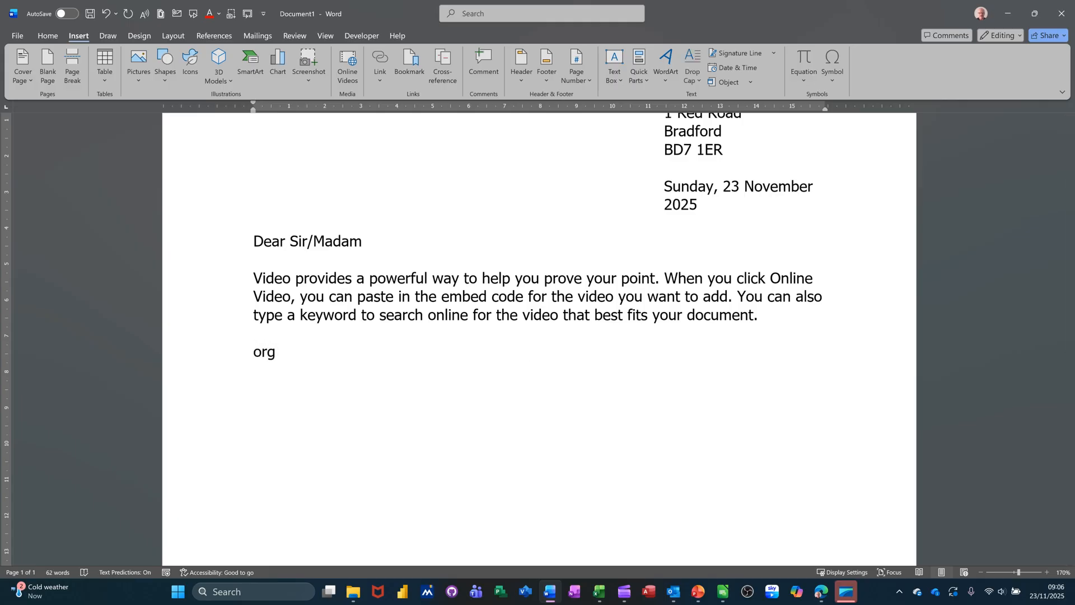
pyautogui.write('rg')
pyautogui.press('F3')
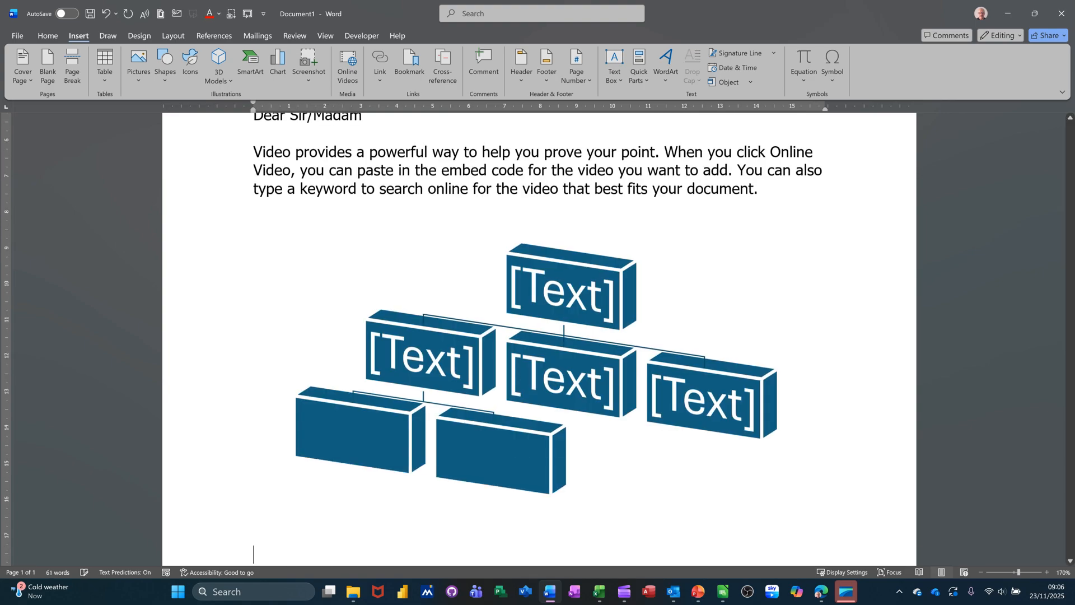
# Step: Insert the chart AutoText entry below the organisation chart
pyautogui.scroll(-1, 1069, 325)
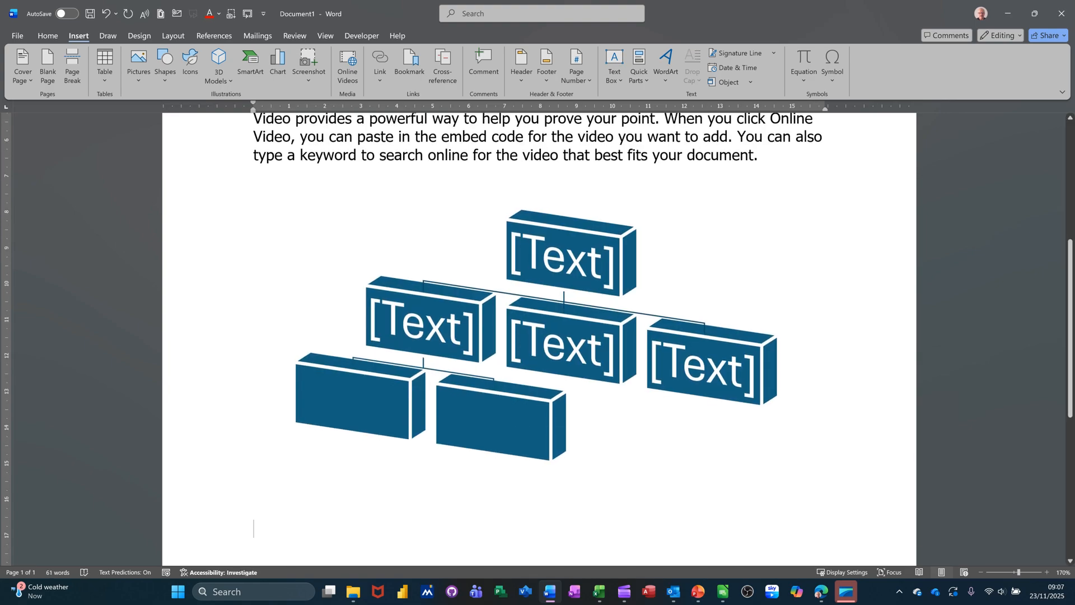
pyautogui.write('ch')
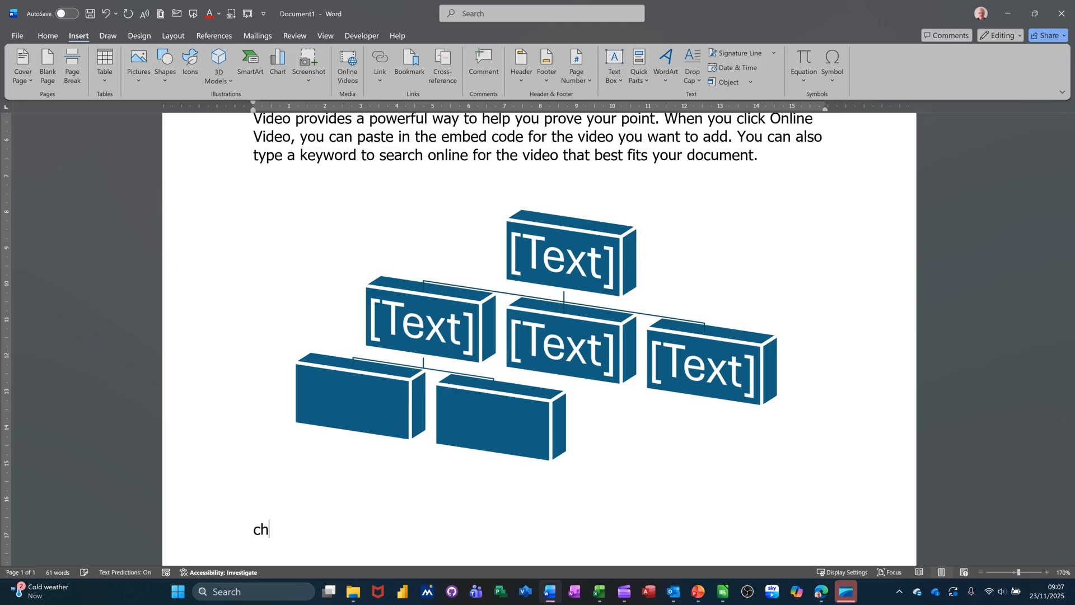